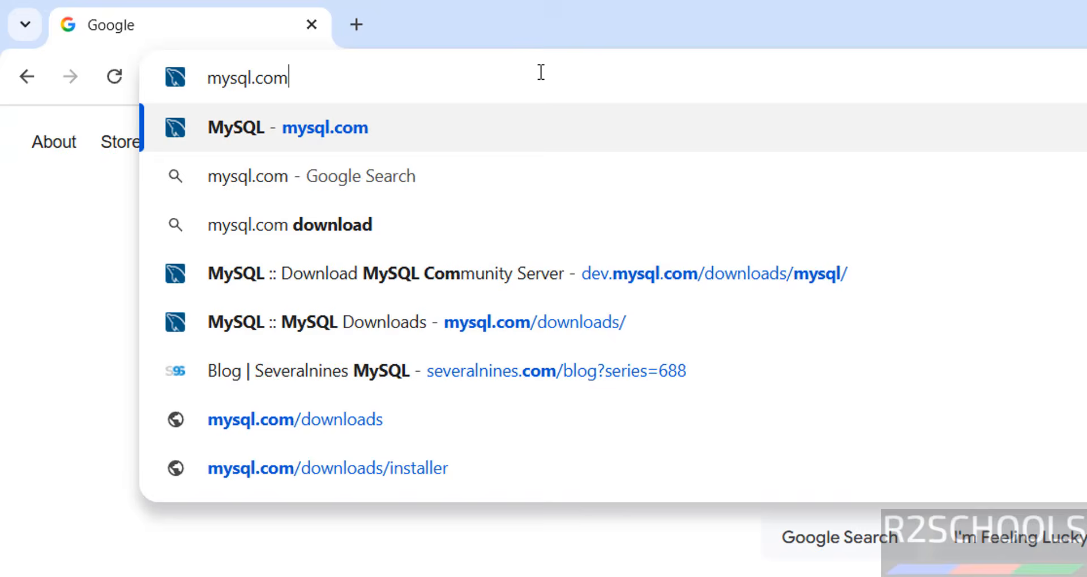
Step: Go from the mysql.com homepage through Downloads and Community (GPL) Downloads to MySQL Community Server
{"action": "key", "text": "Return"}
{"action": "left_click", "coordinate": [573, 236]}
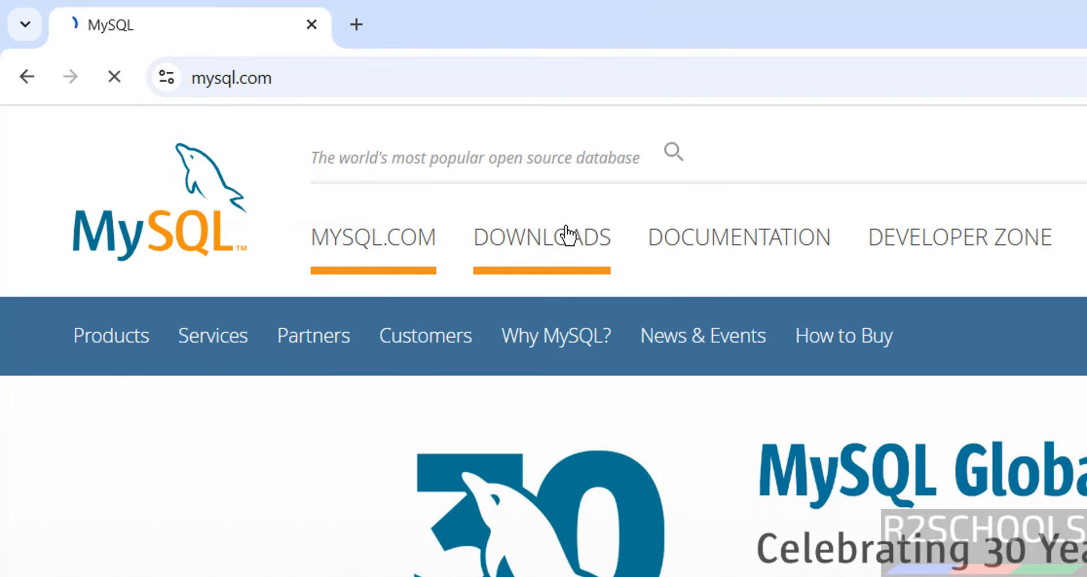
{"action": "scroll", "coordinate": [412, 442], "scroll_direction": "down", "scroll_amount": 10}
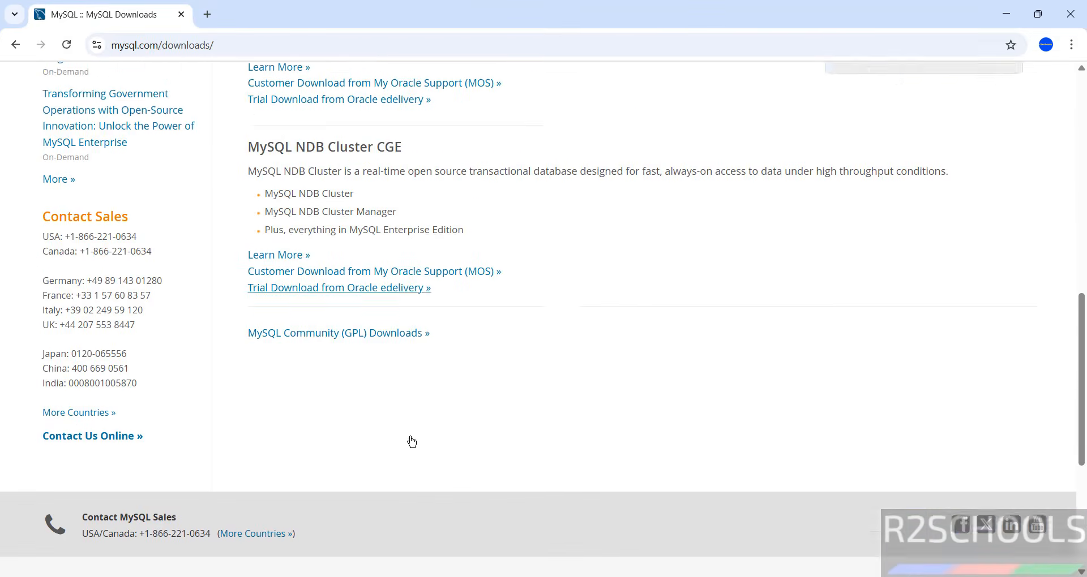
{"action": "scroll", "coordinate": [412, 443], "scroll_direction": "down", "scroll_amount": 1}
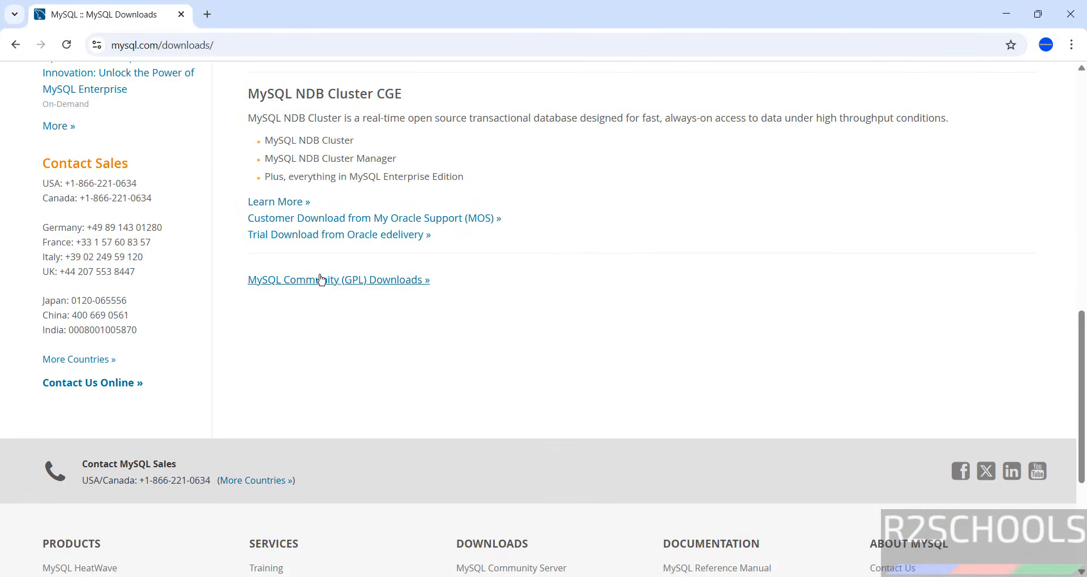
{"action": "left_click", "coordinate": [321, 281]}
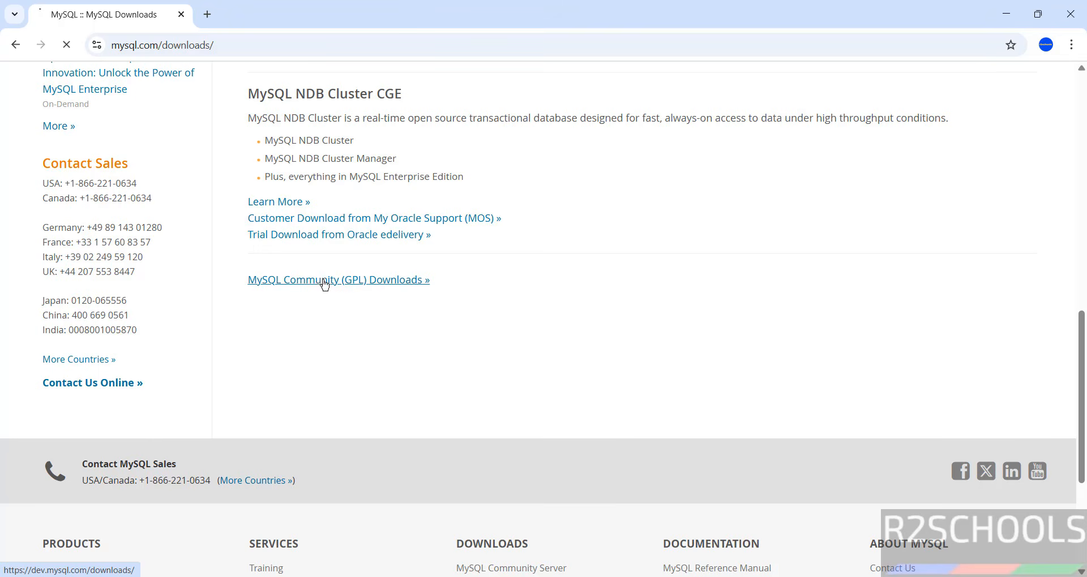
{"action": "left_click", "coordinate": [206, 226]}
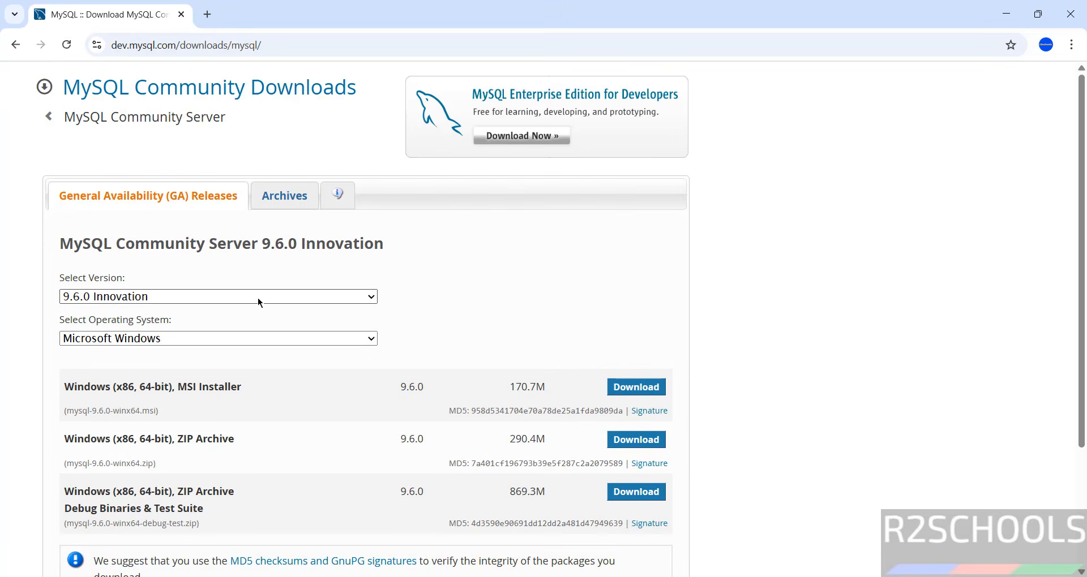
Step: Select version 8.0.45 with Microsoft Windows as the operating system and scroll to the packages
{"action": "left_click", "coordinate": [98, 296]}
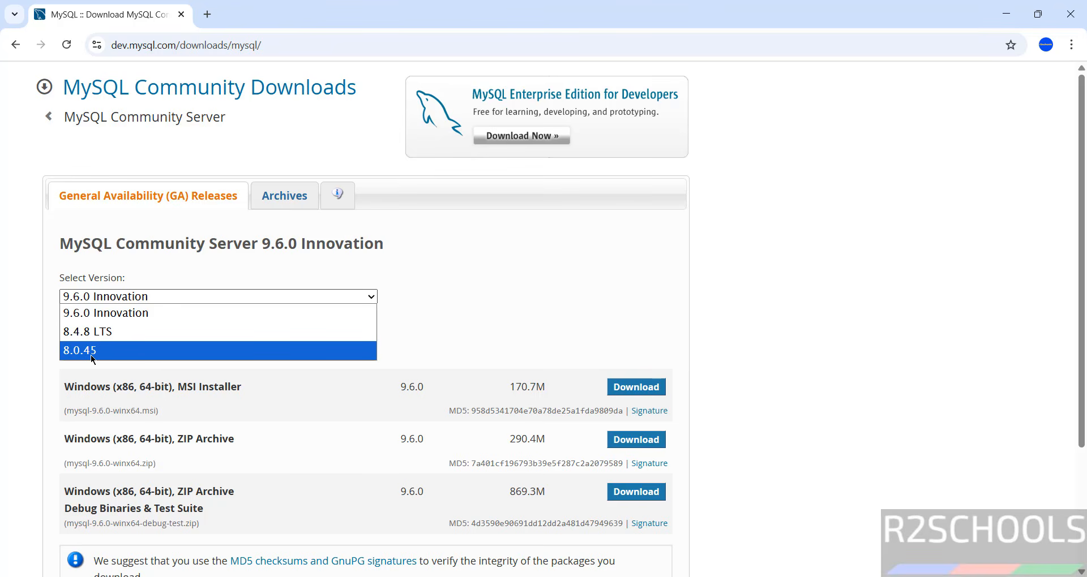
{"action": "left_click", "coordinate": [121, 352]}
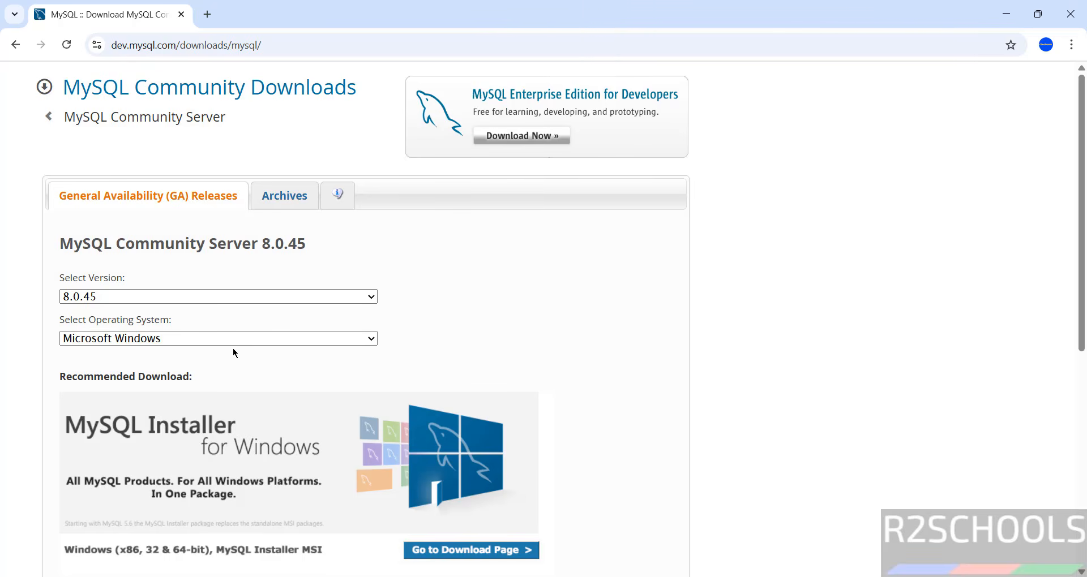
{"action": "left_click", "coordinate": [233, 343]}
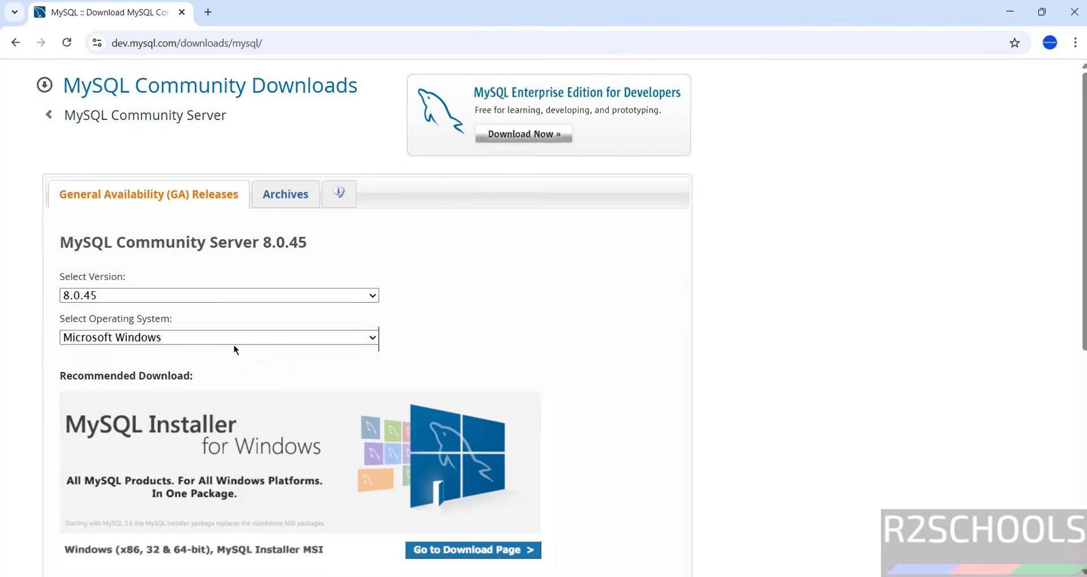
{"action": "left_click", "coordinate": [233, 343]}
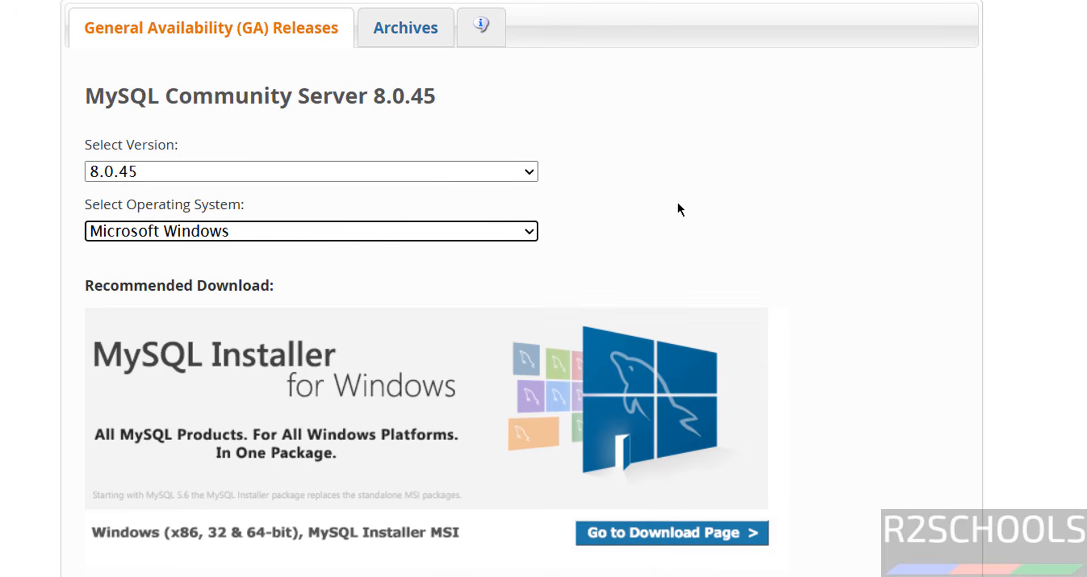
{"action": "scroll", "coordinate": [213, 272], "scroll_direction": "down", "scroll_amount": 3}
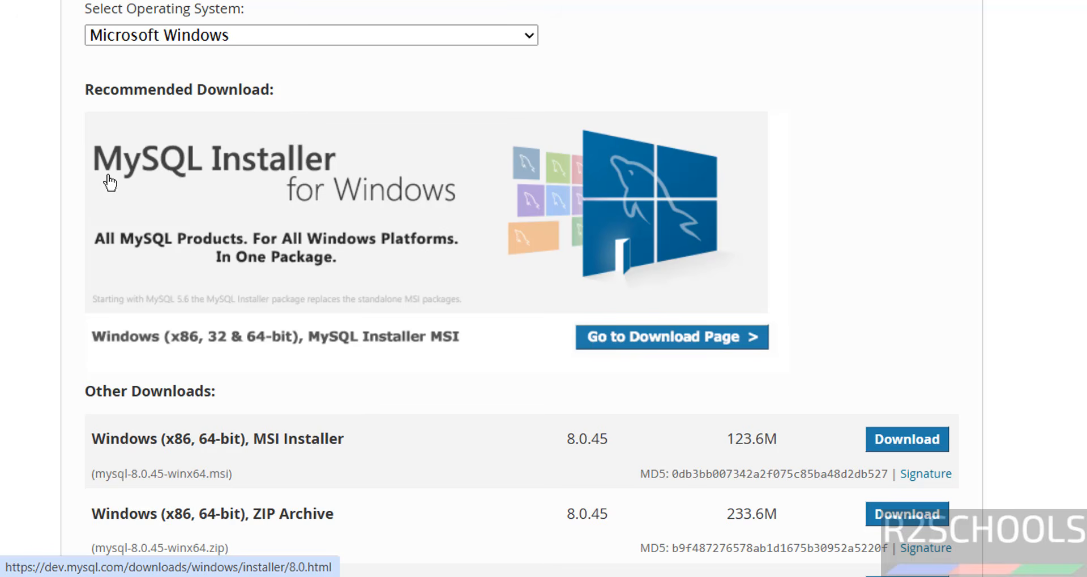
Step: Open the MySQL Installer download page, keeping version 8.0.45 and Microsoft Windows
{"action": "left_click", "coordinate": [297, 226]}
{"action": "left_click", "coordinate": [274, 252]}
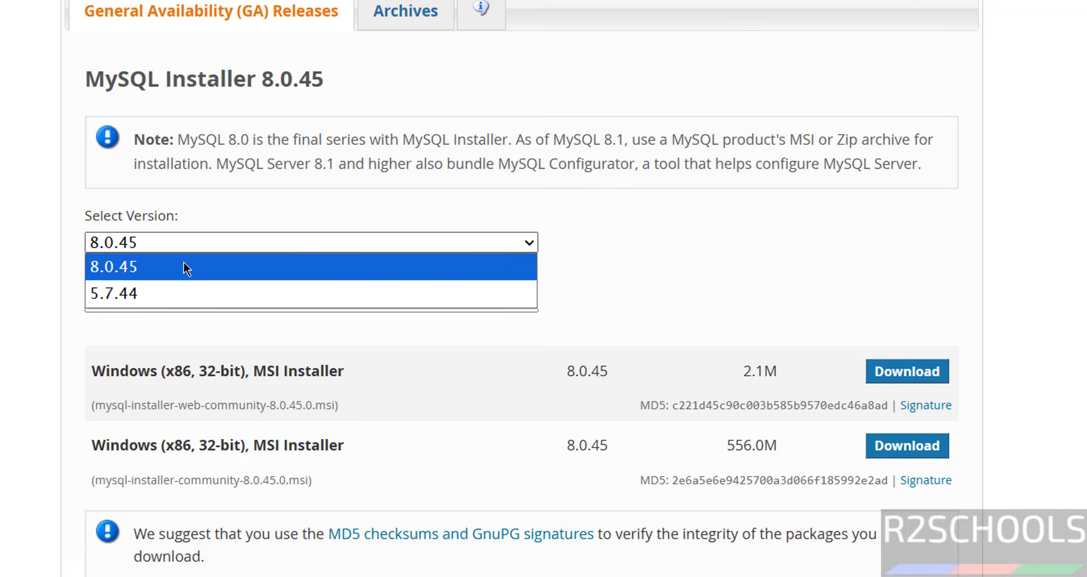
{"action": "left_click", "coordinate": [169, 249]}
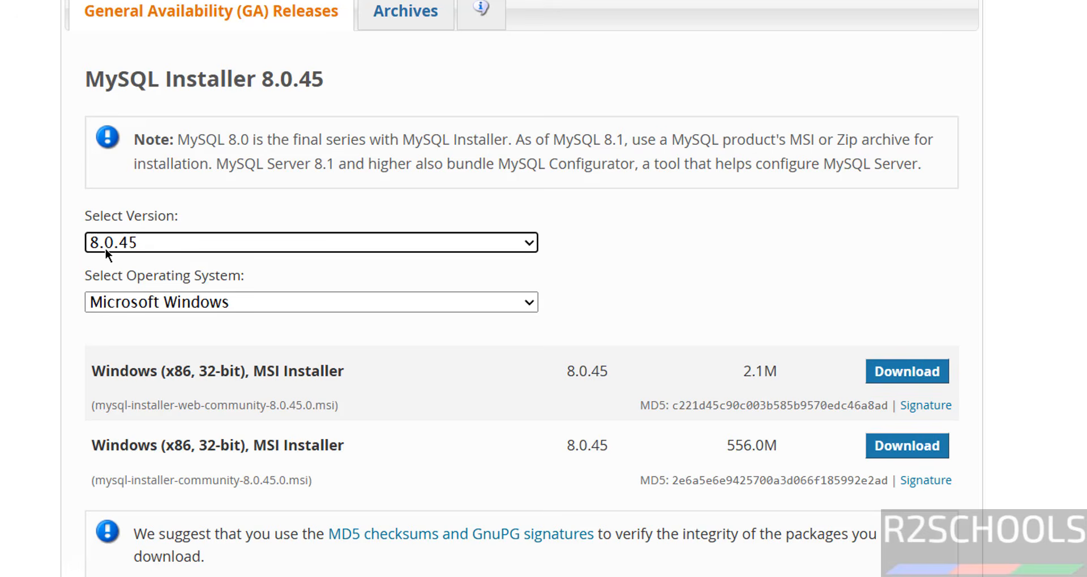
{"action": "left_click", "coordinate": [151, 302]}
{"action": "left_click", "coordinate": [152, 301]}
{"action": "scroll", "coordinate": [193, 391], "scroll_direction": "down", "scroll_amount": 4}
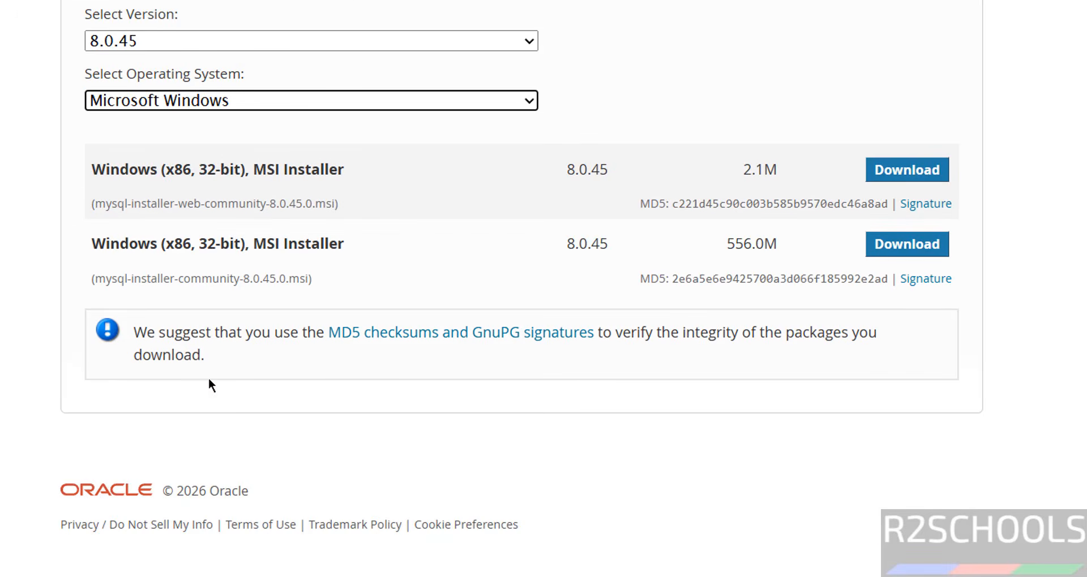
Step: Compare the web-community and full installer file names, then download the 556.0M full installer
{"action": "left_click_drag", "start_coordinate": [320, 245], "coordinate": [423, 248]}
{"action": "left_click", "coordinate": [393, 254]}
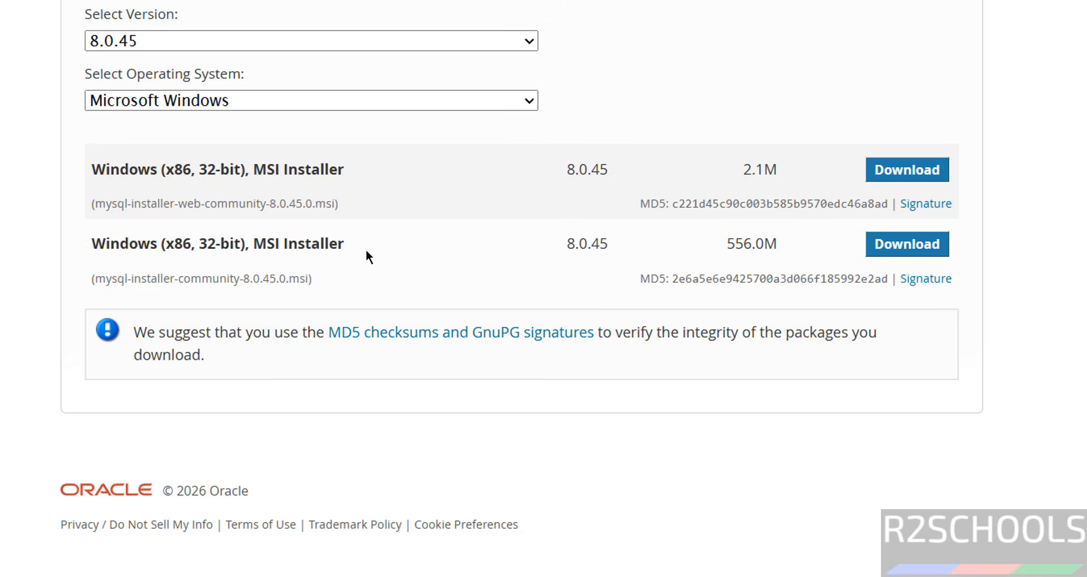
{"action": "left_click_drag", "start_coordinate": [179, 204], "coordinate": [256, 205]}
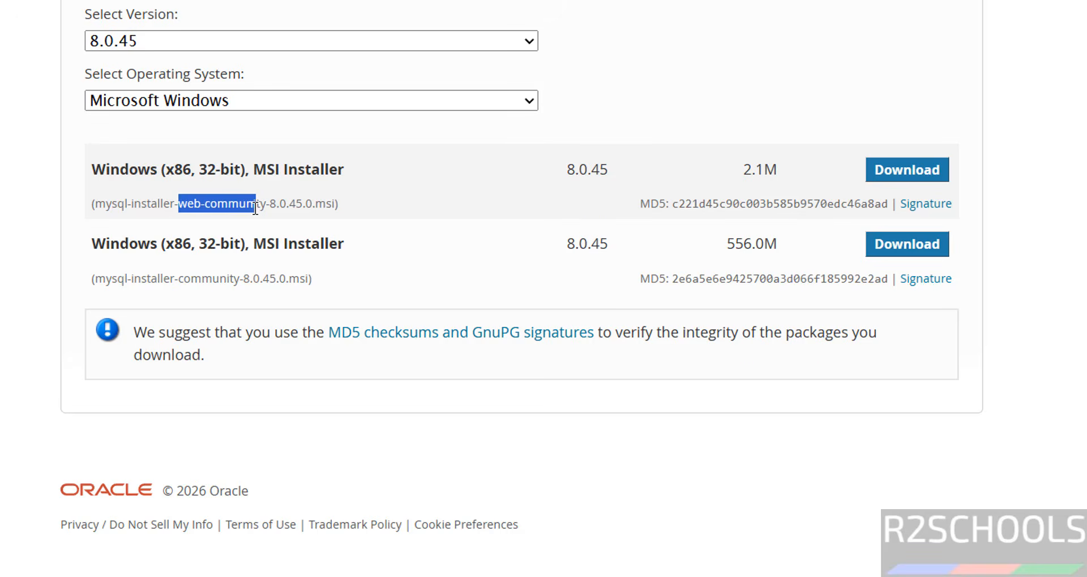
{"action": "left_click_drag", "start_coordinate": [183, 267], "coordinate": [242, 278]}
{"action": "left_click", "coordinate": [450, 277]}
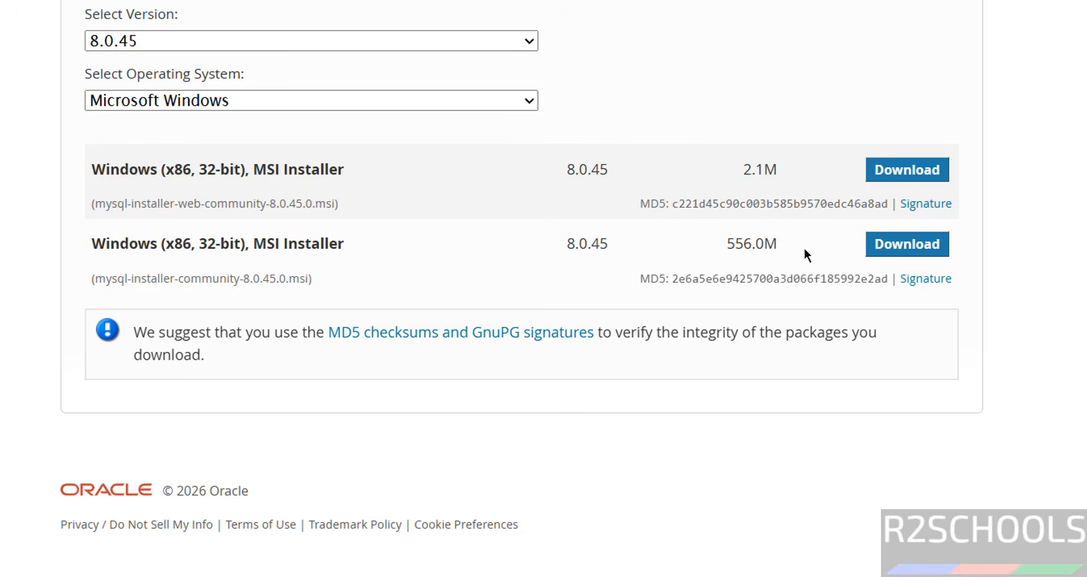
{"action": "left_click", "coordinate": [889, 244]}
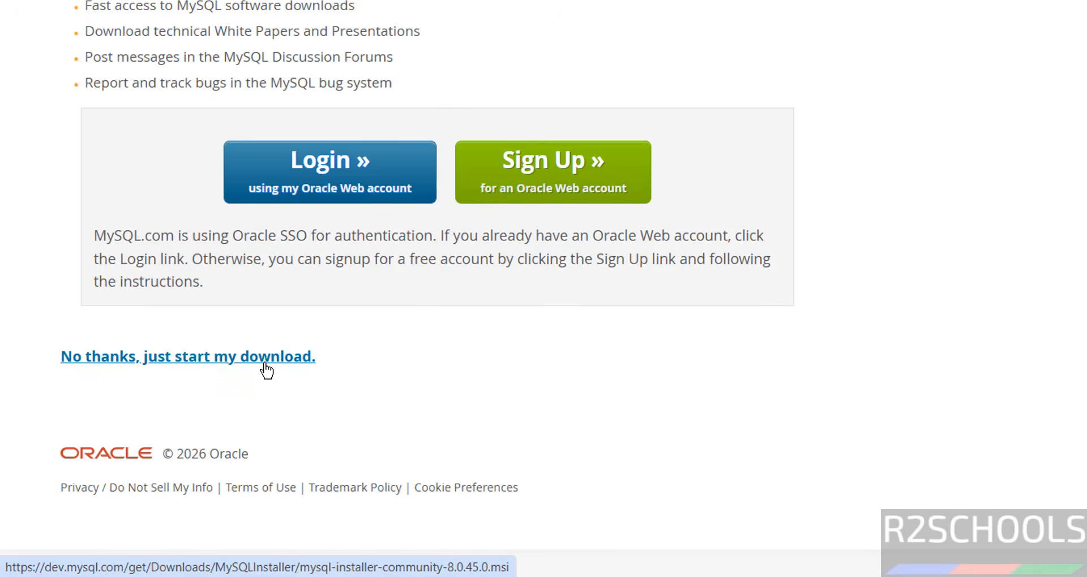
Step: Run mysql-installer-community-8.0.45.0.msi from Chrome's downloads list (Ctrl+J)
{"action": "key", "text": "ctrl+j"}
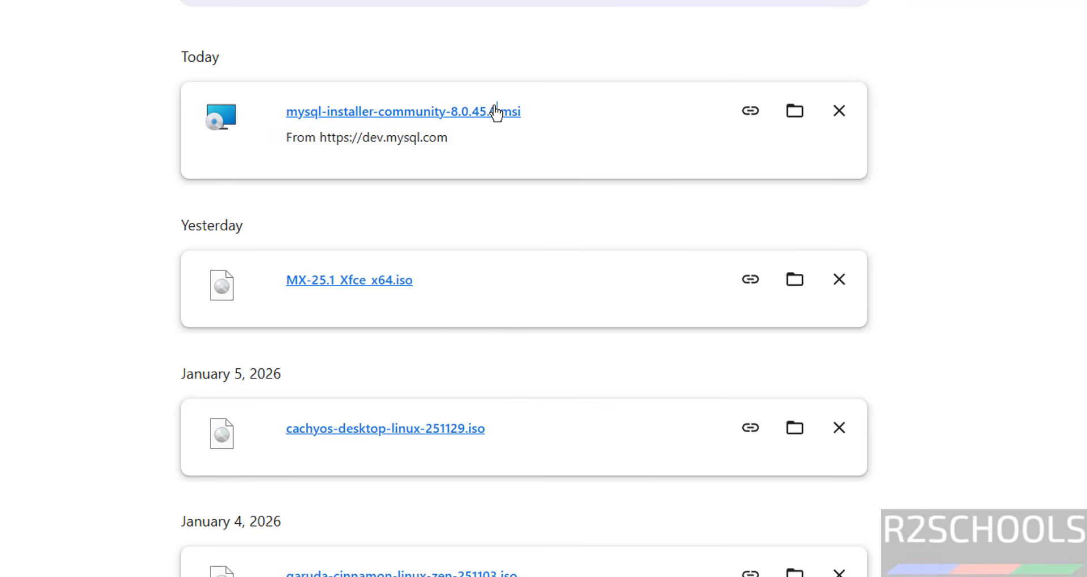
{"action": "left_click", "coordinate": [496, 113]}
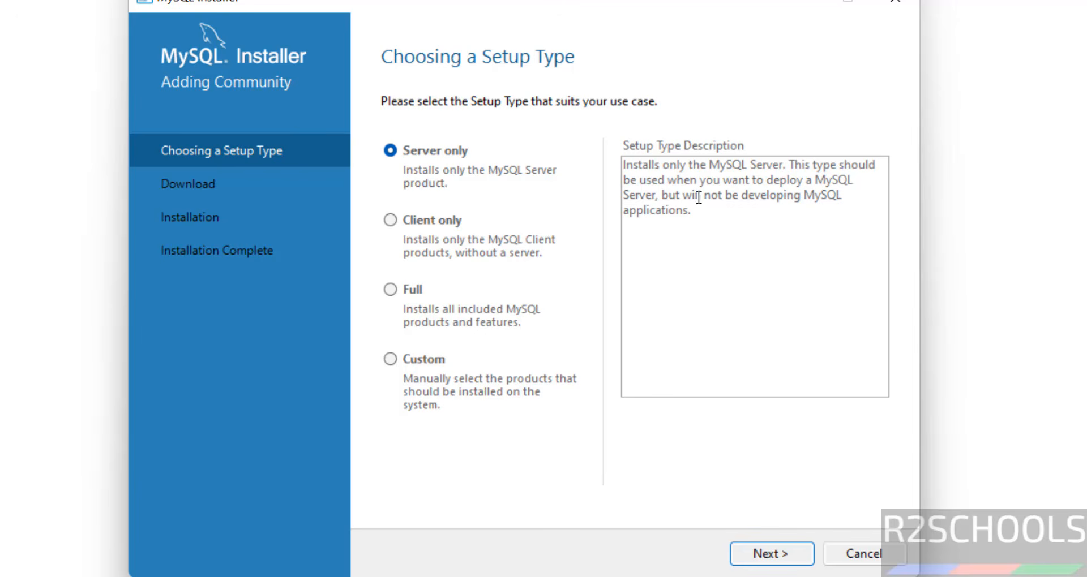
Step: Compare the Client only, Full and Custom setup types, then proceed with Full
{"action": "left_click", "coordinate": [433, 214]}
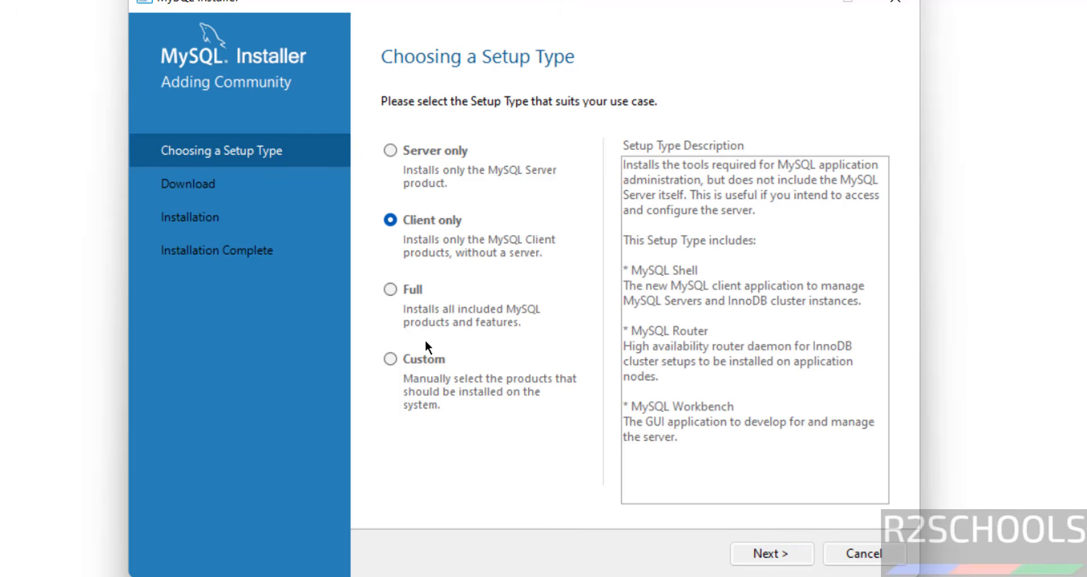
{"action": "left_click", "coordinate": [417, 296]}
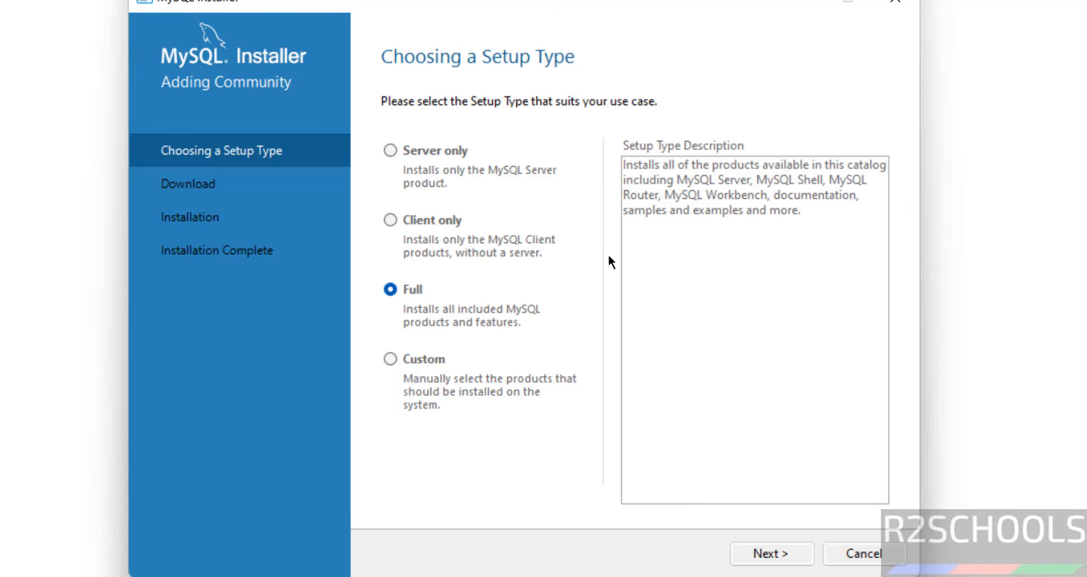
{"action": "left_click", "coordinate": [404, 361]}
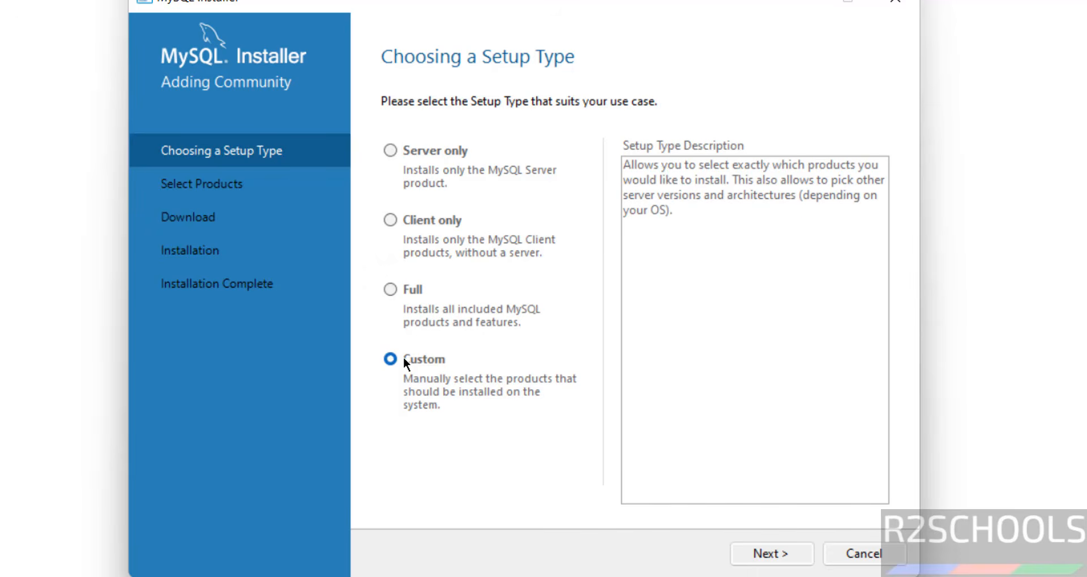
{"action": "left_click", "coordinate": [405, 286]}
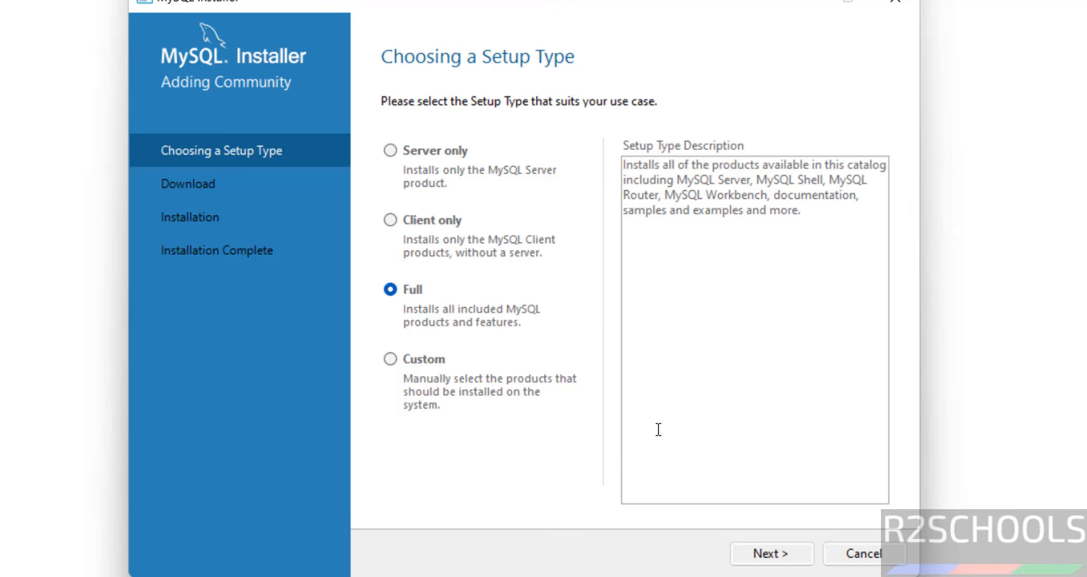
{"action": "left_click", "coordinate": [753, 553]}
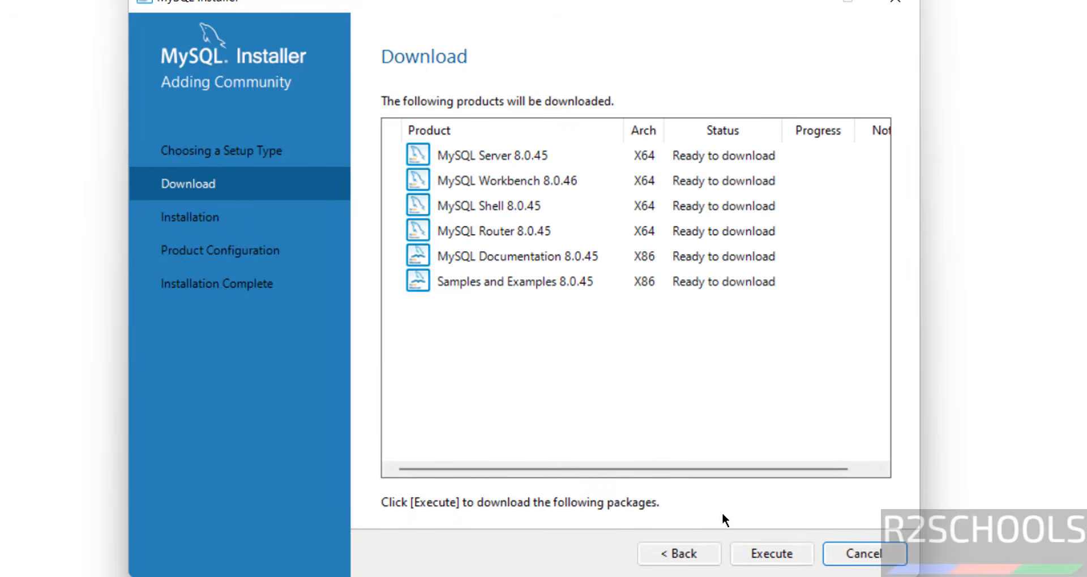
Step: Execute the download of the six 8.0.45 products, then continue once all show Downloaded
{"action": "left_click", "coordinate": [762, 556]}
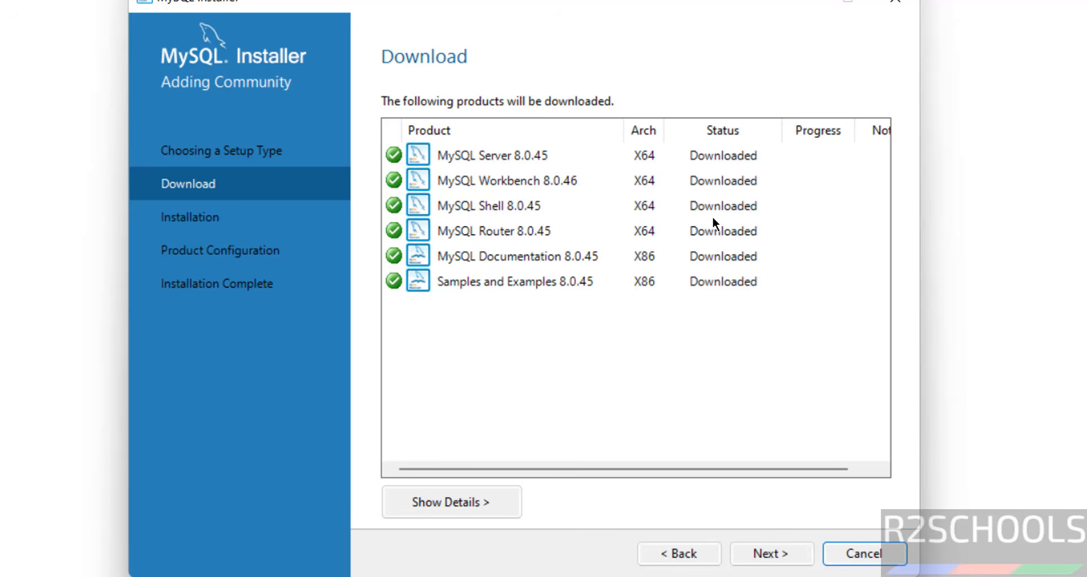
{"action": "left_click", "coordinate": [772, 562]}
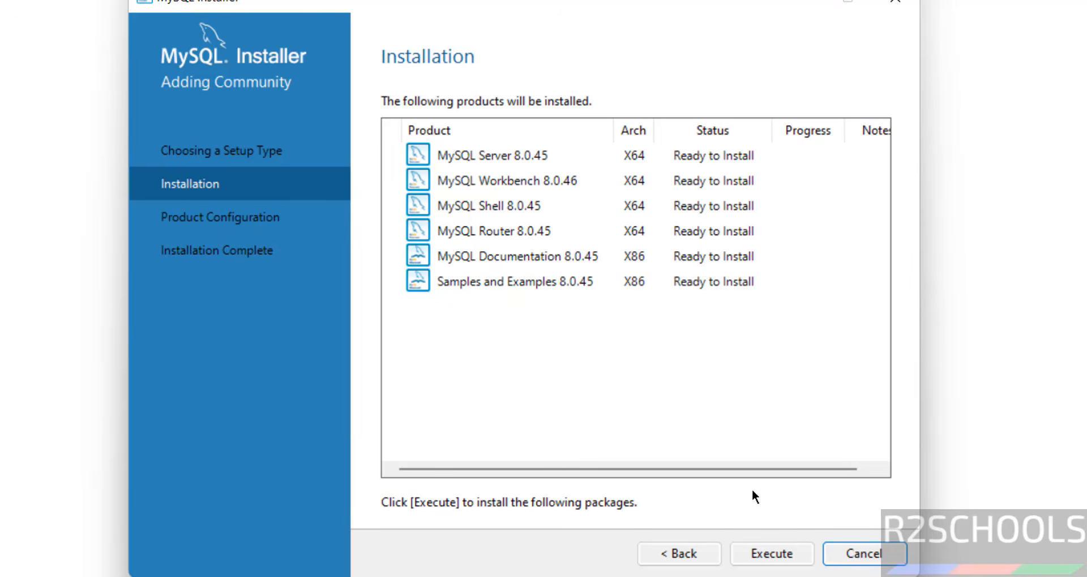
Step: Execute the installation until all six products show Complete, then continue
{"action": "left_click", "coordinate": [758, 552]}
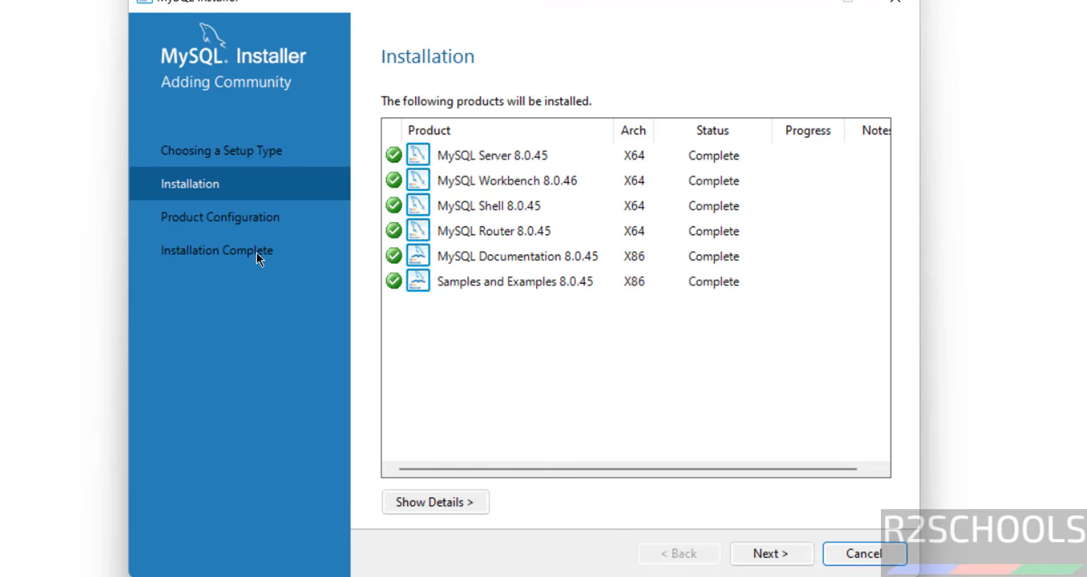
{"action": "left_click", "coordinate": [781, 558]}
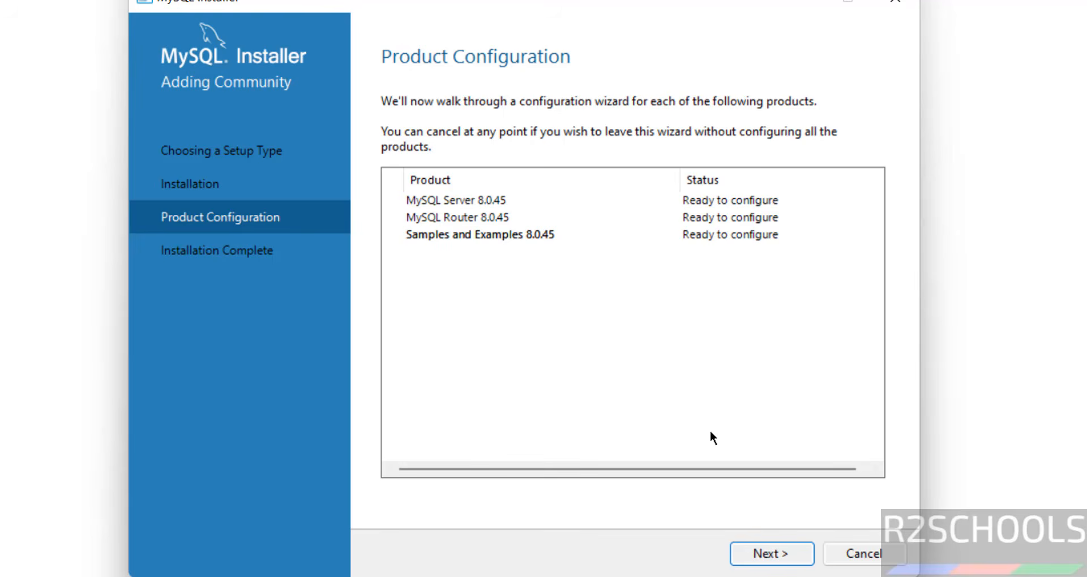
Step: Set Config Type to Server Computer, keep ports 3306 and 33060, and enable Show Advanced and Logging Options
{"action": "left_click", "coordinate": [783, 560]}
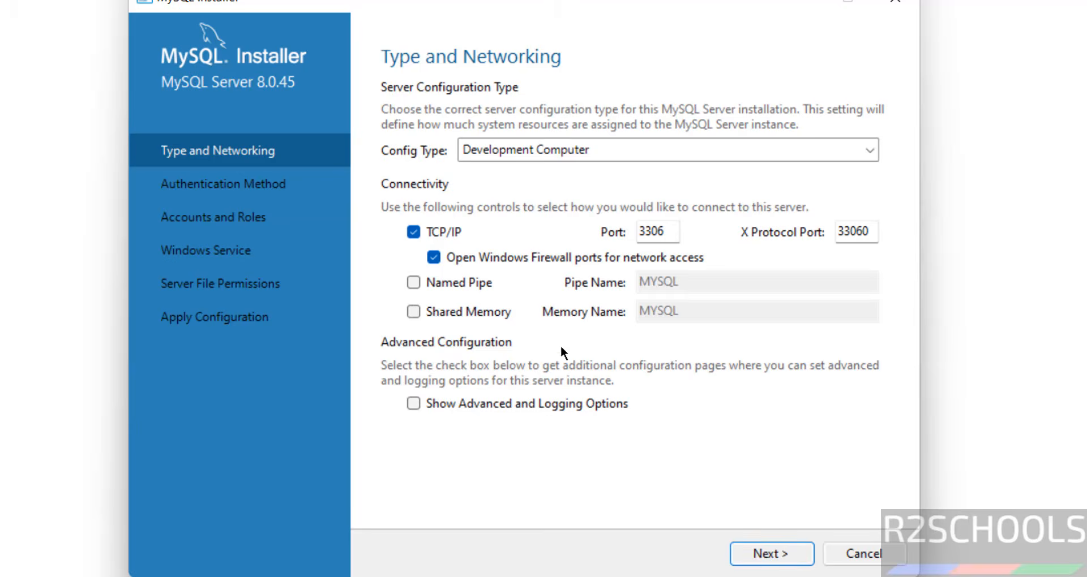
{"action": "left_click", "coordinate": [551, 150]}
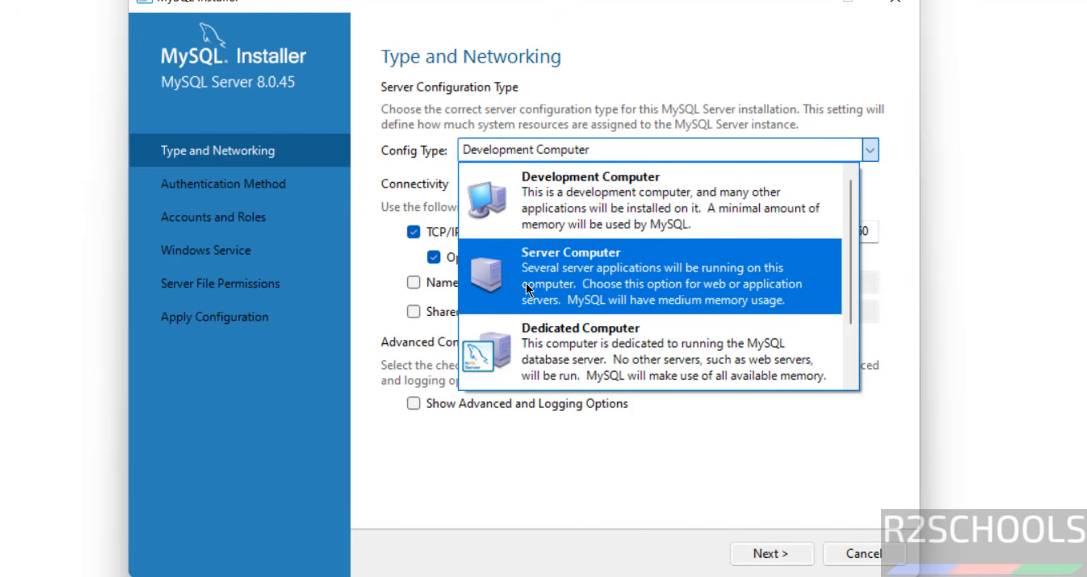
{"action": "left_click", "coordinate": [574, 278]}
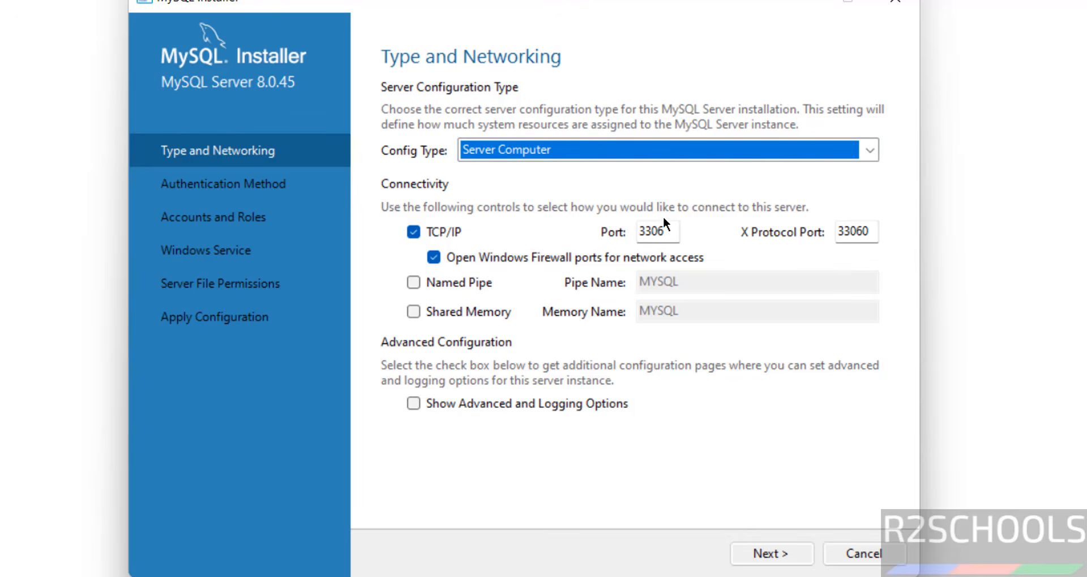
{"action": "left_click", "coordinate": [653, 231]}
{"action": "double_click", "coordinate": [652, 231]}
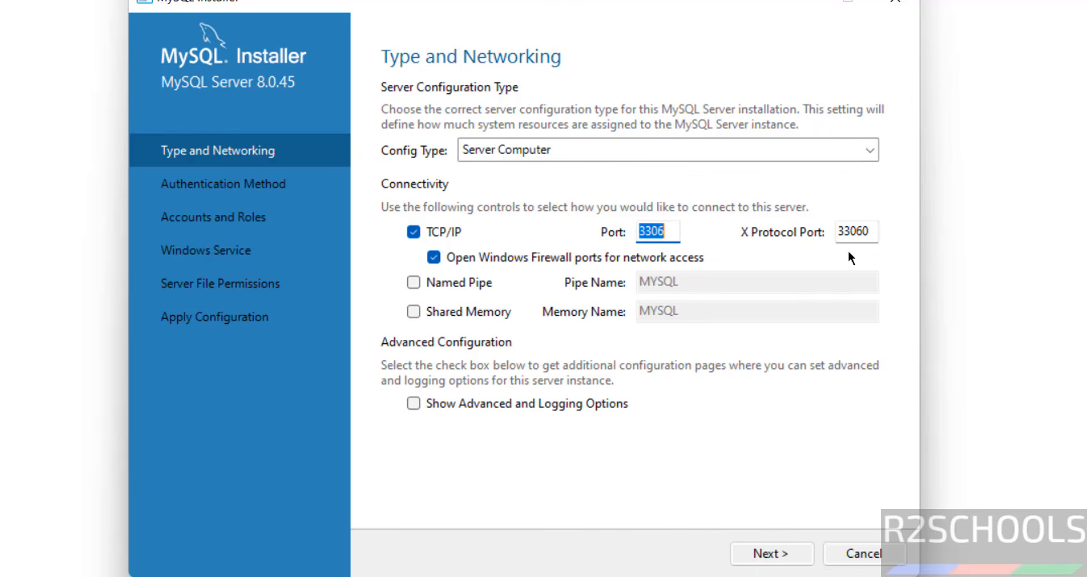
{"action": "left_click", "coordinate": [851, 229]}
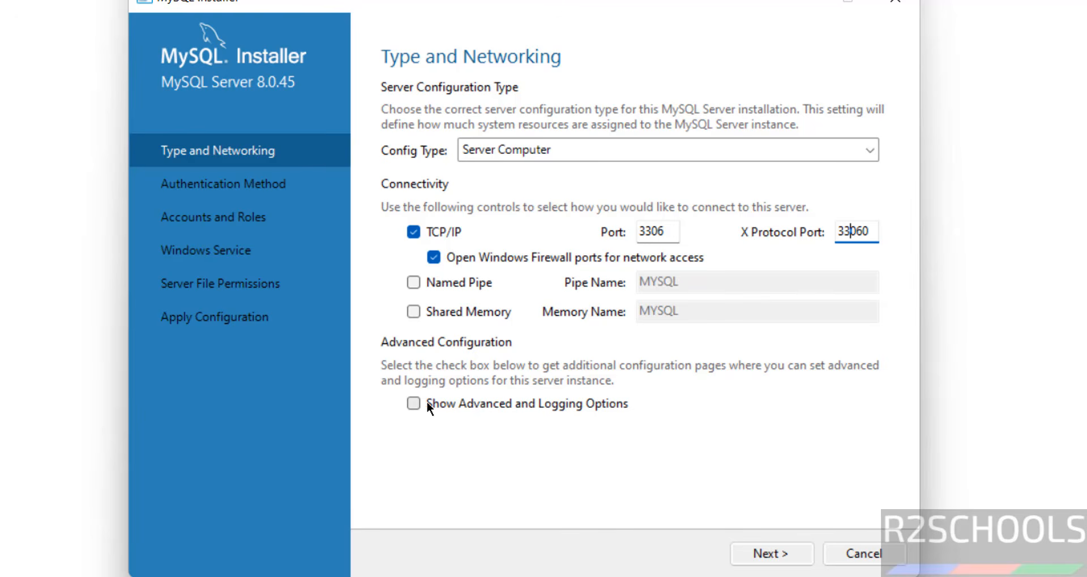
{"action": "left_click", "coordinate": [456, 407]}
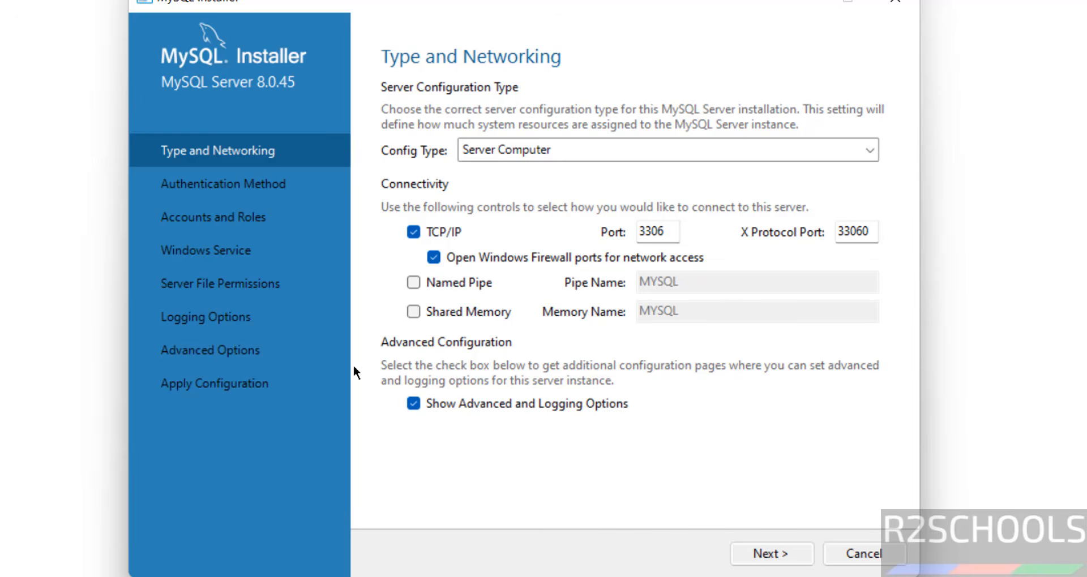
{"action": "left_click", "coordinate": [413, 404]}
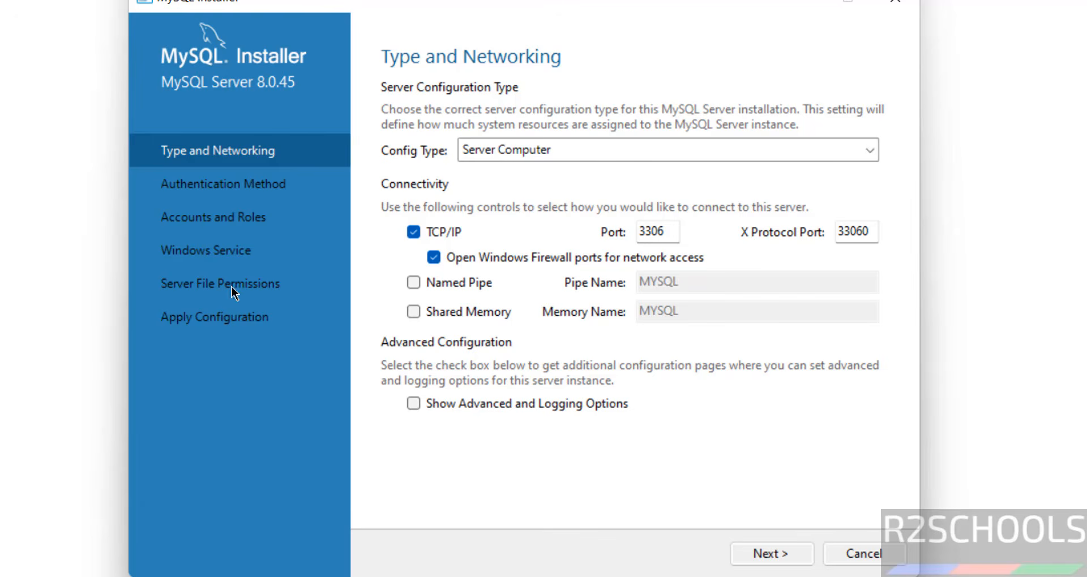
{"action": "left_click", "coordinate": [414, 404]}
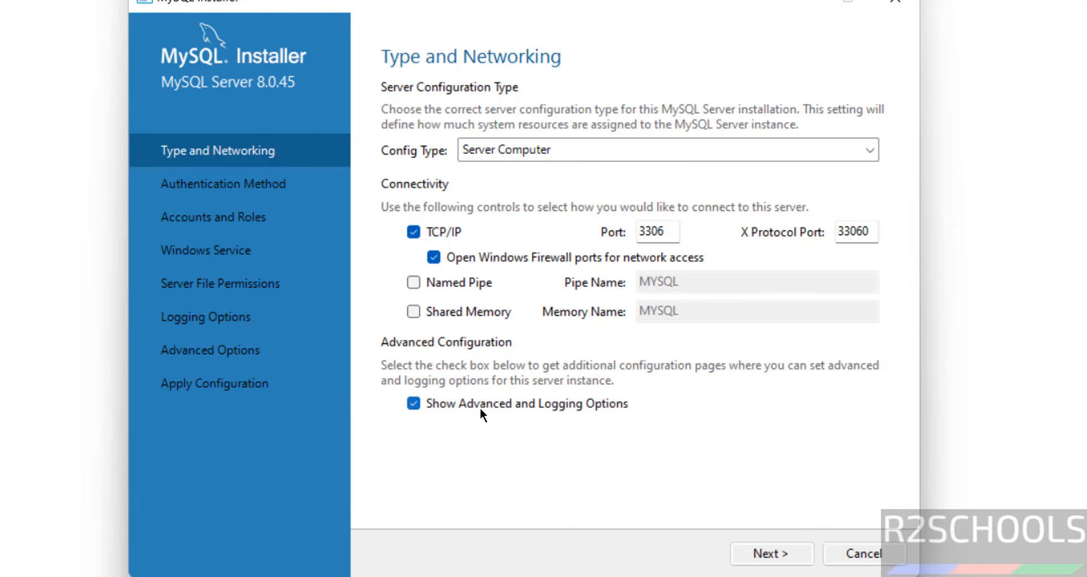
{"action": "left_click", "coordinate": [759, 554]}
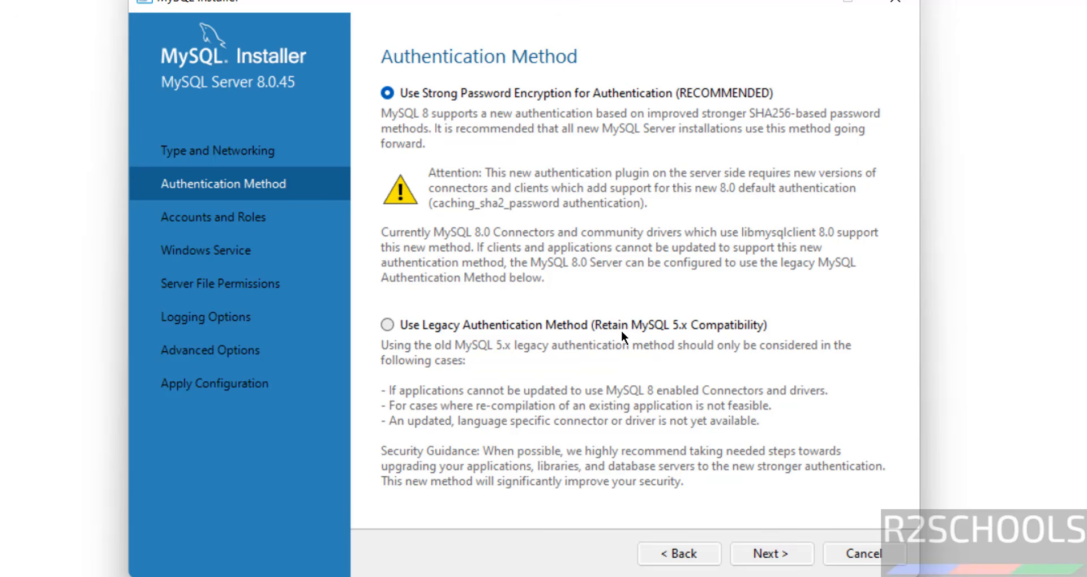
Step: Choose Use Legacy Authentication Method, then enter and repeat the root password
{"action": "left_click", "coordinate": [684, 327]}
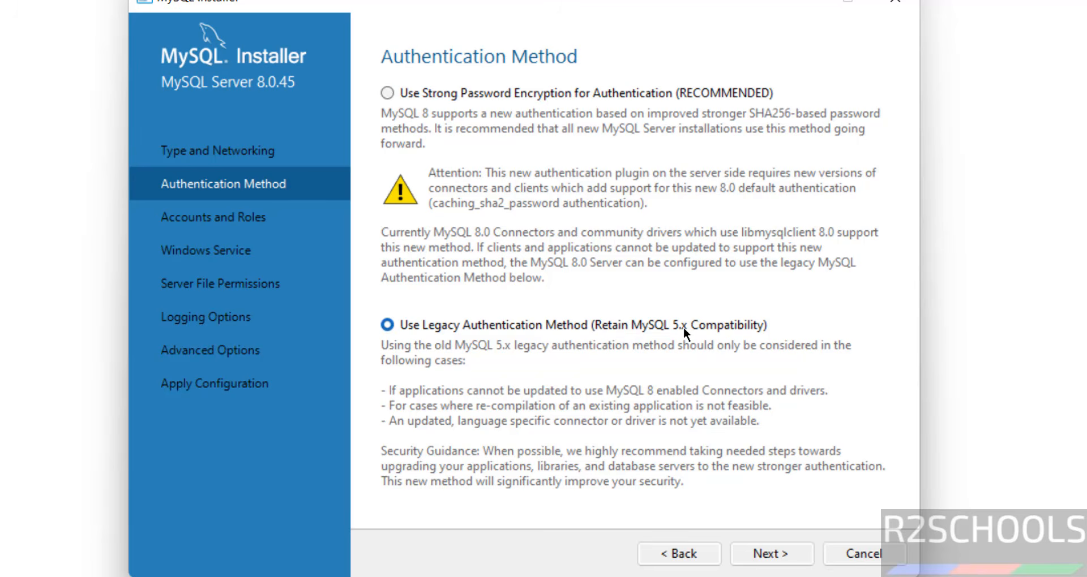
{"action": "left_click", "coordinate": [759, 549]}
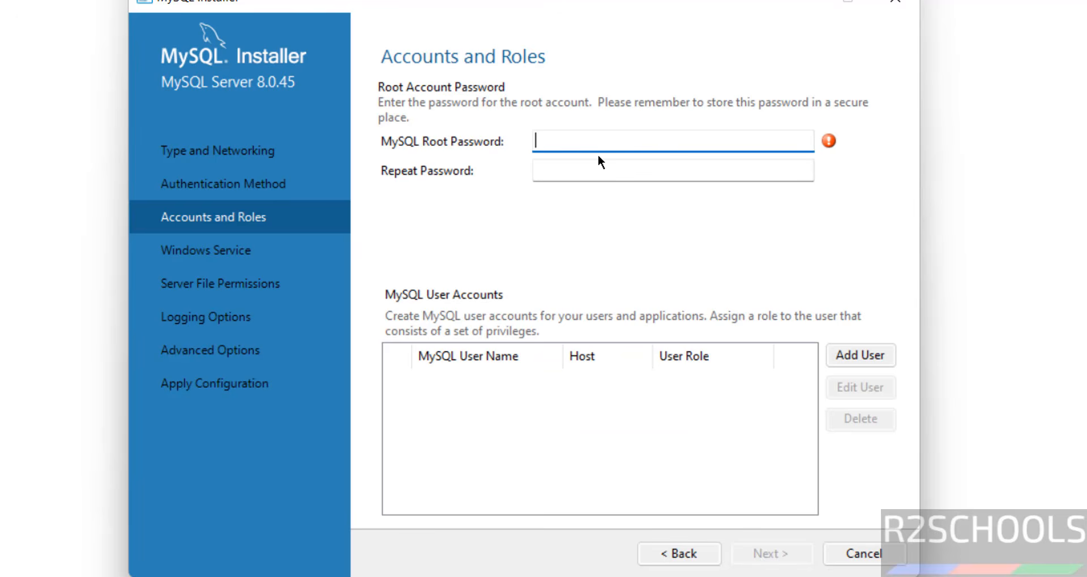
{"action": "type", "text": "admin"}
{"action": "key", "text": "BackSpace"}
{"action": "key", "text": "BackSpace"}
{"action": "key", "text": "BackSpace"}
{"action": "key", "text": "BackSpace"}
{"action": "key", "text": "BackSpace"}
{"action": "key", "text": "BackSpace"}
{"action": "key", "text": "BackSpace"}
{"action": "key", "text": "BackSpace"}
{"action": "type", "text": "••••"}
{"action": "key", "text": "Tab"}
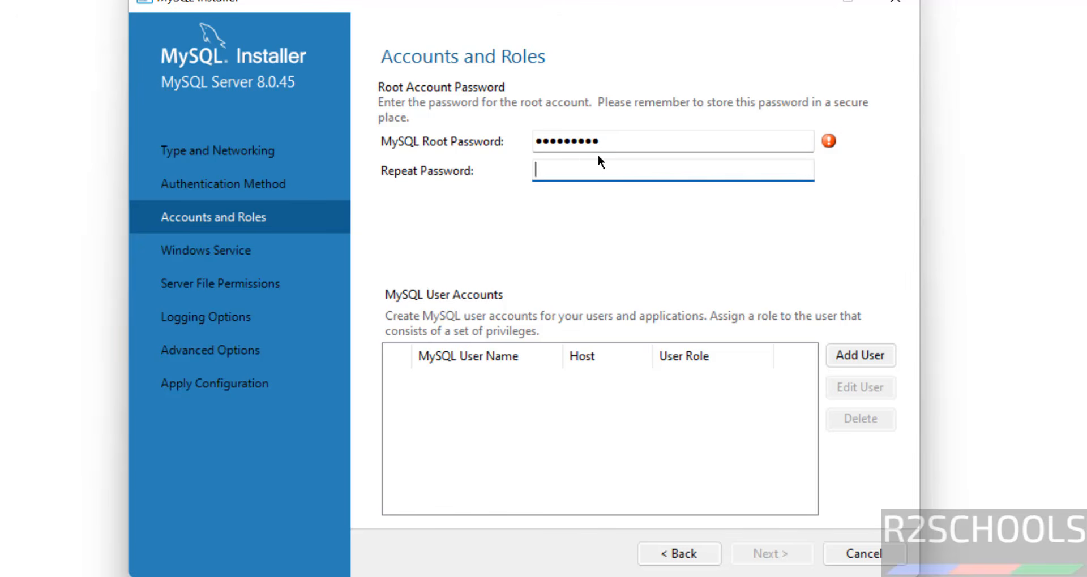
{"action": "type", "text": "•••••••••"}
{"action": "key", "text": "Tab"}
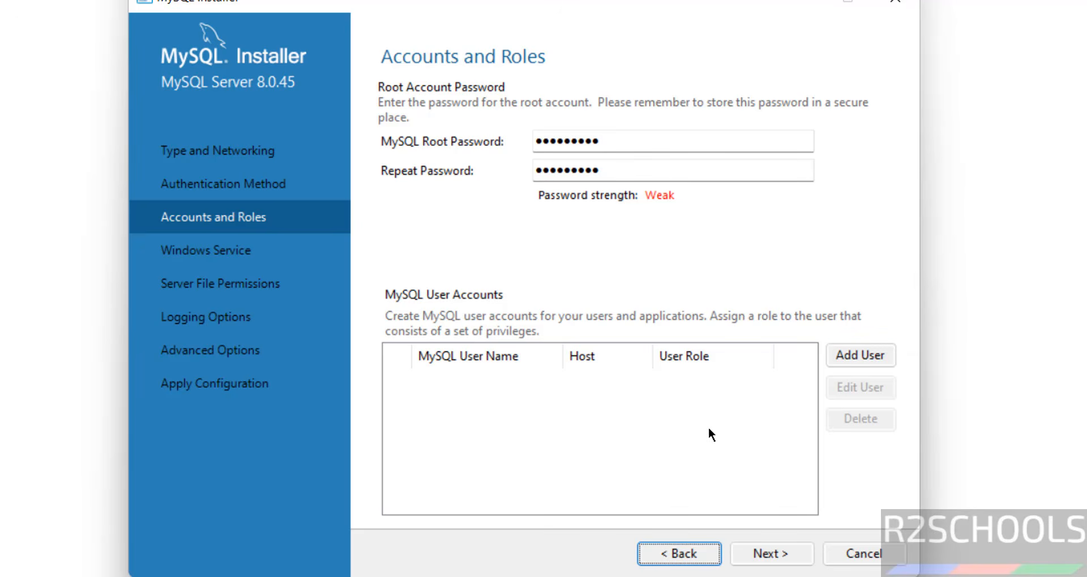
Step: Open Add User with the DB Admin role, cancel it without adding an account, and continue
{"action": "left_click", "coordinate": [861, 356]}
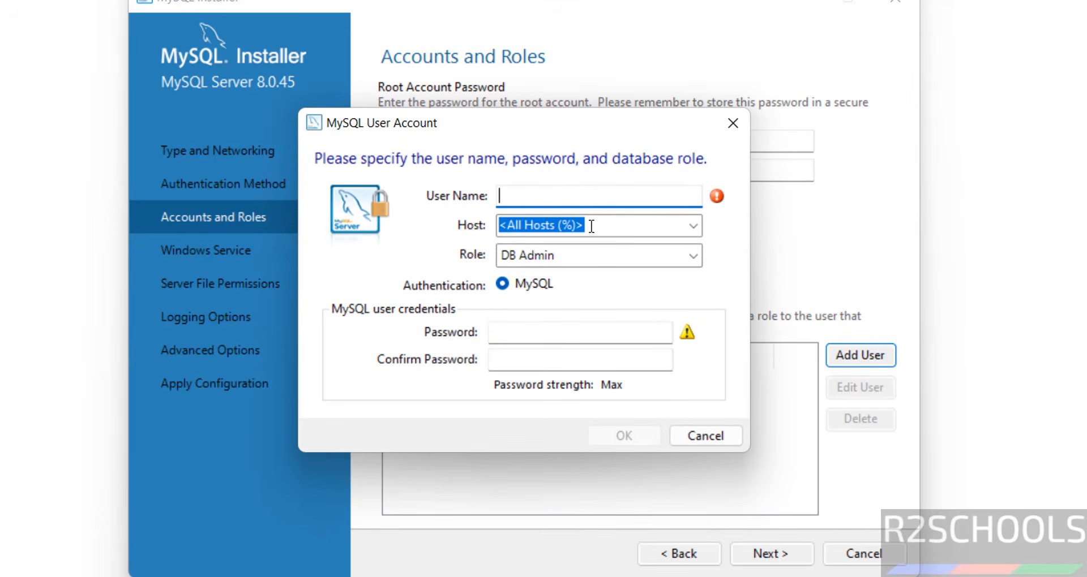
{"action": "left_click", "coordinate": [566, 256]}
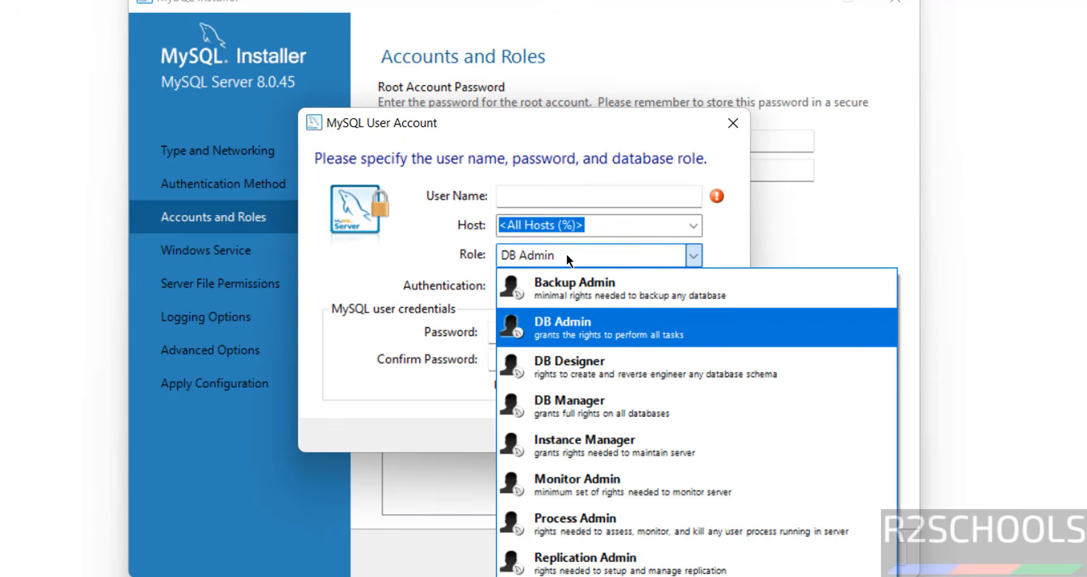
{"action": "left_click", "coordinate": [492, 255]}
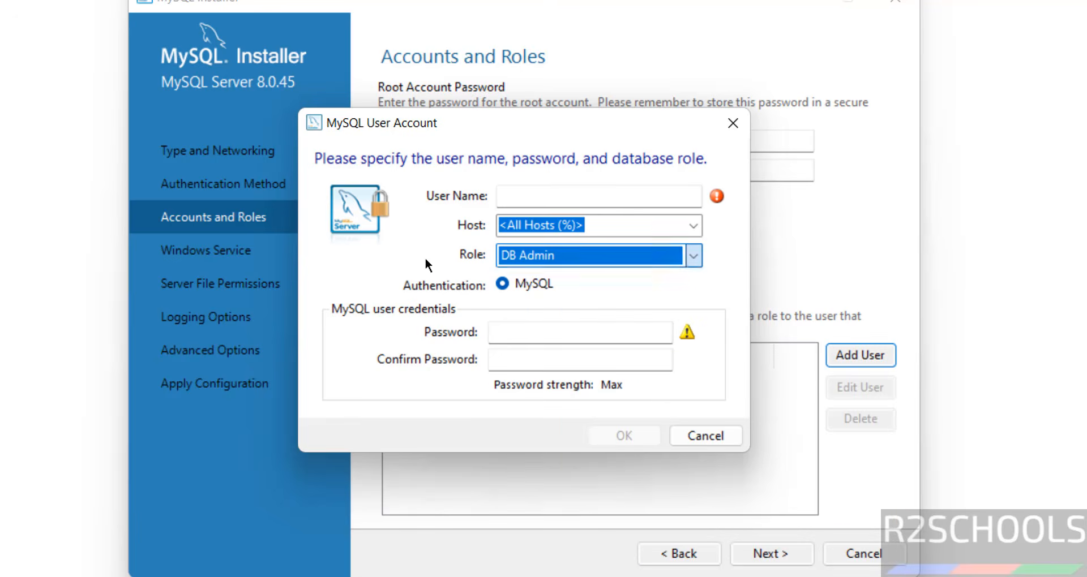
{"action": "left_click", "coordinate": [532, 333]}
{"action": "left_click", "coordinate": [523, 352]}
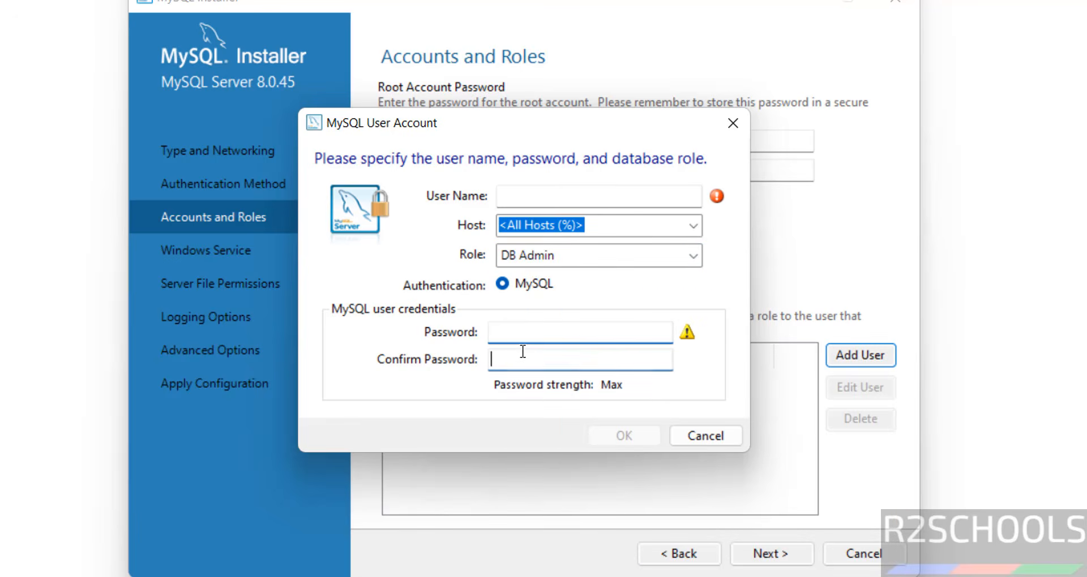
{"action": "left_click", "coordinate": [708, 439]}
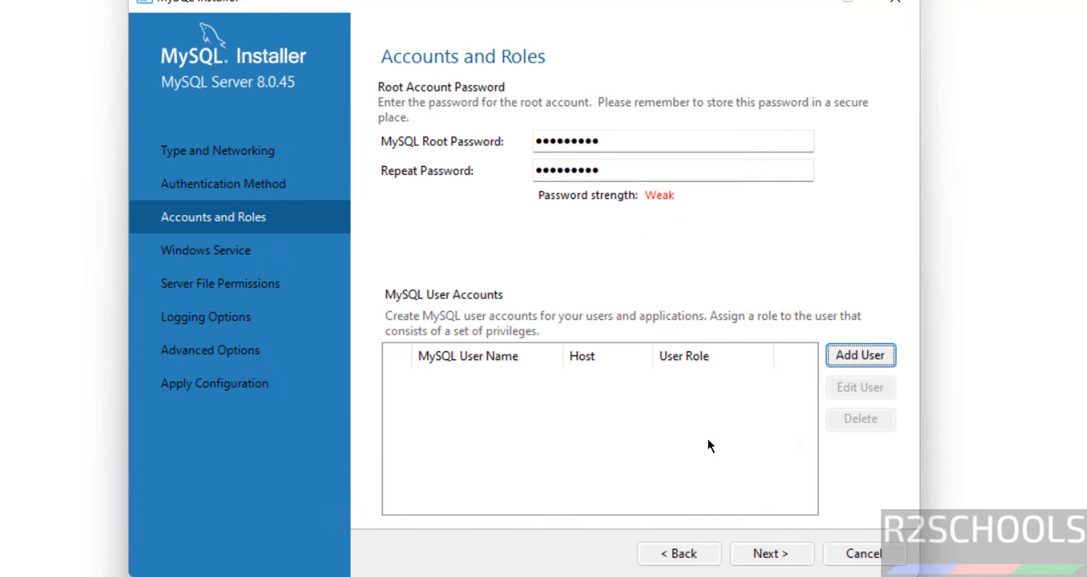
{"action": "left_click", "coordinate": [774, 557]}
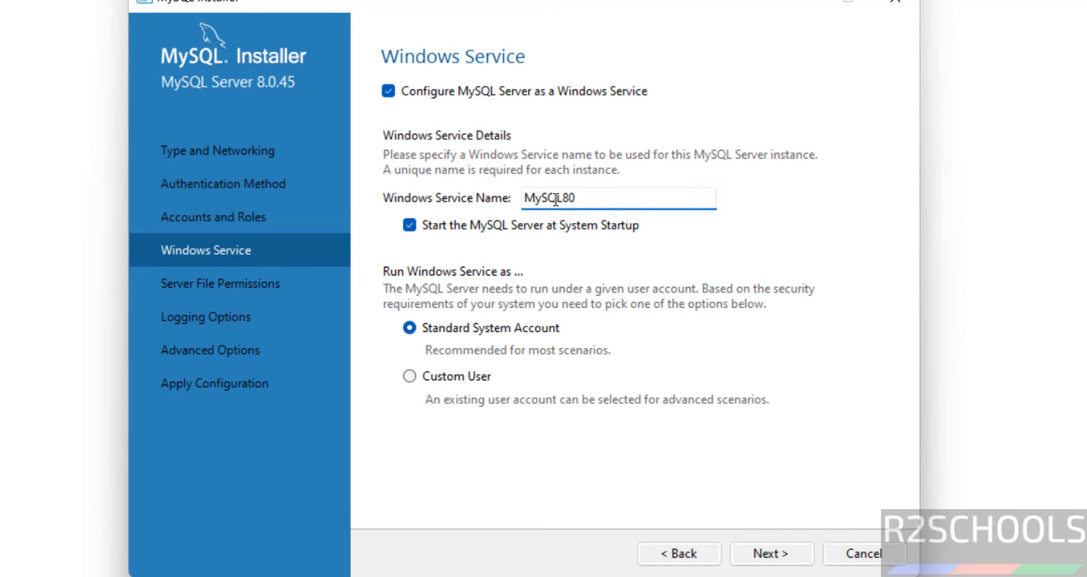
Step: Rename the Windows service to MySQL8045 and run it under the Standard System Account
{"action": "double_click", "coordinate": [595, 195]}
{"action": "left_click", "coordinate": [608, 196]}
{"action": "type", "text": "45"}
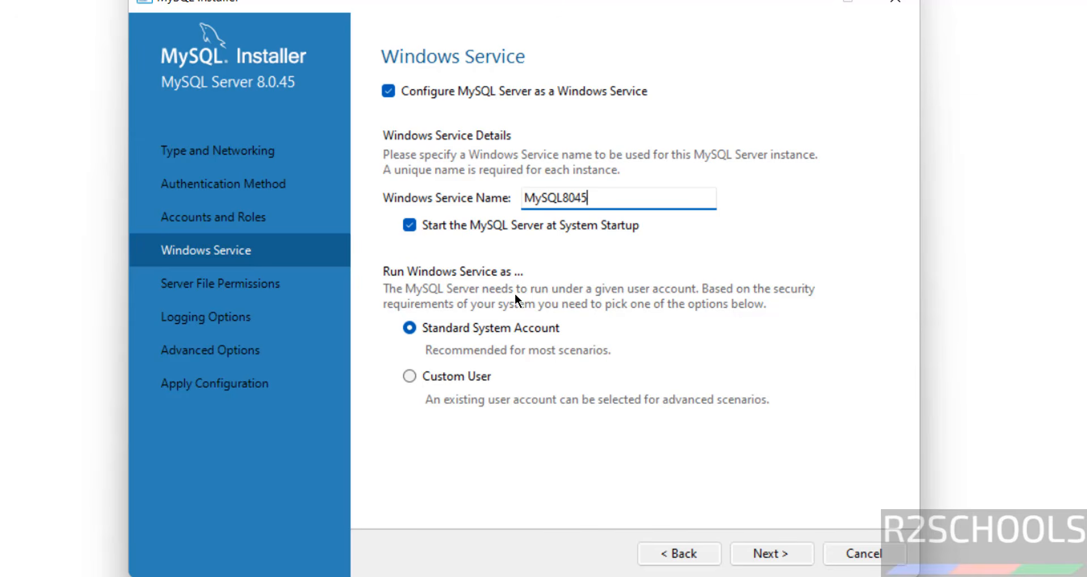
{"action": "left_click", "coordinate": [477, 376]}
{"action": "left_click", "coordinate": [463, 328]}
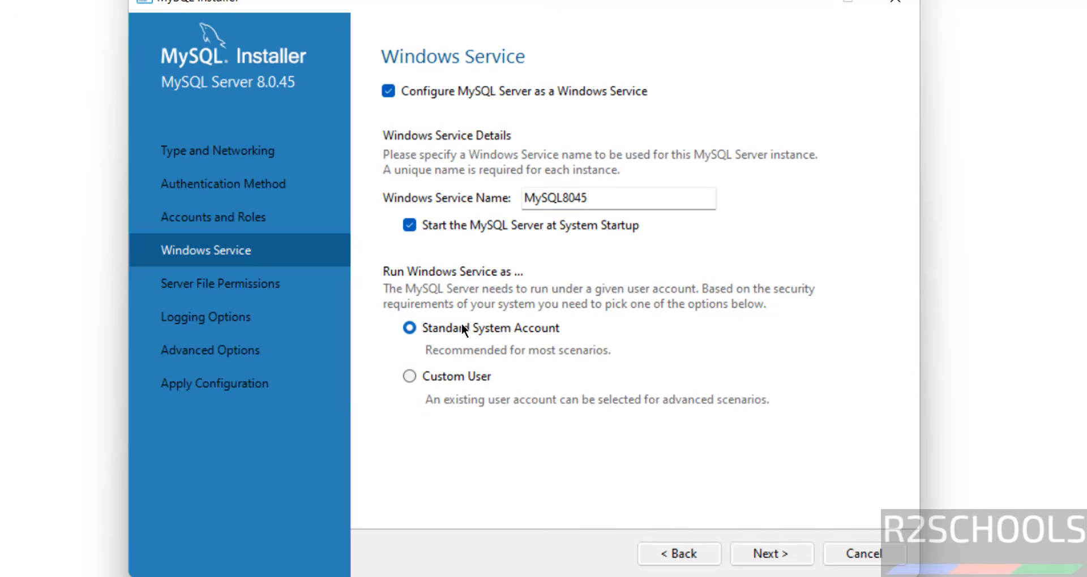
{"action": "left_click", "coordinate": [771, 555]}
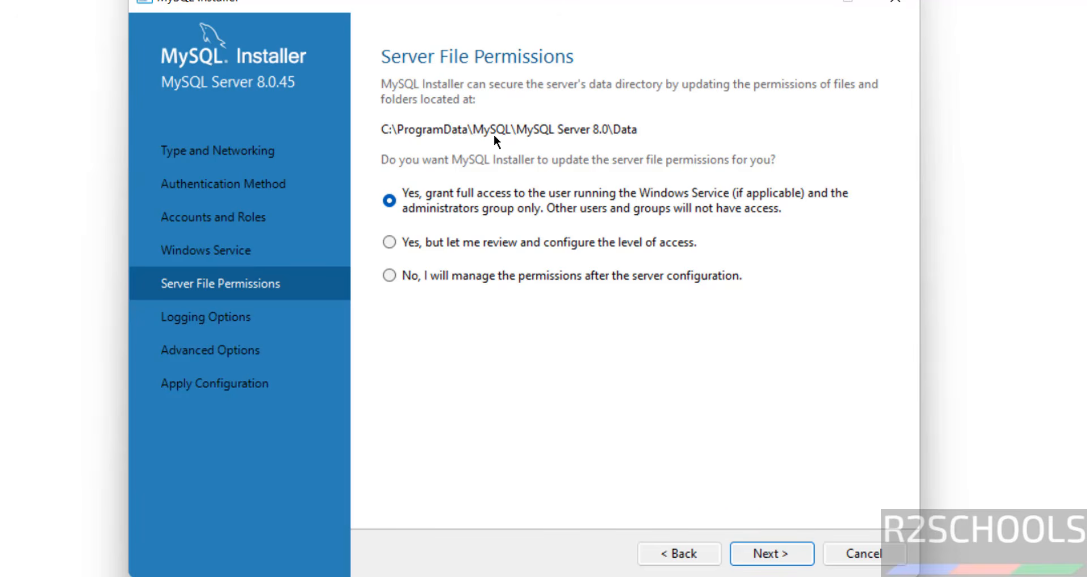
Step: Accept the default file permissions, logging and advanced options
{"action": "left_click", "coordinate": [393, 202]}
{"action": "left_click", "coordinate": [753, 549]}
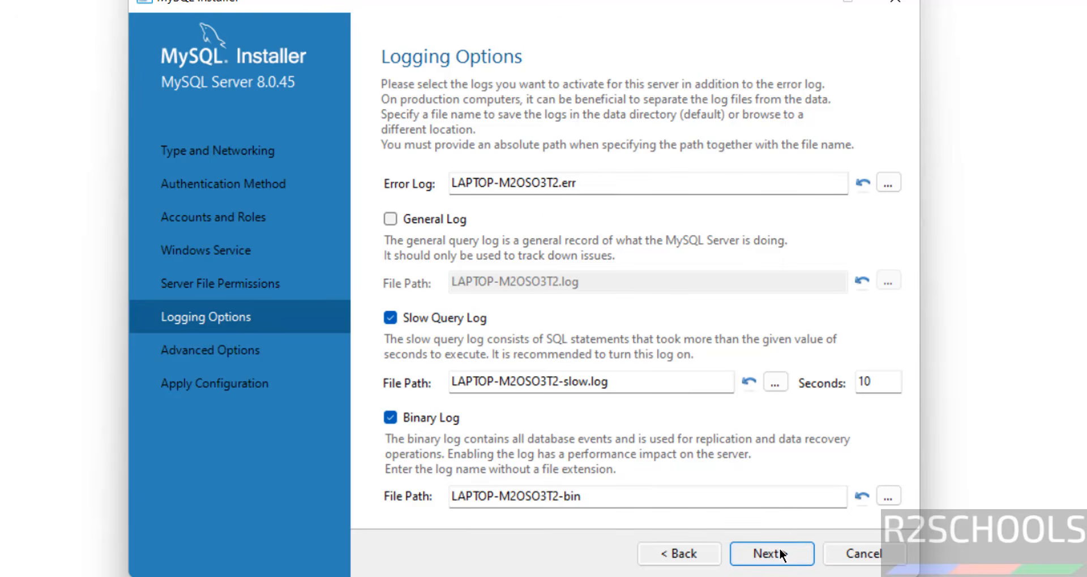
{"action": "left_click", "coordinate": [779, 550]}
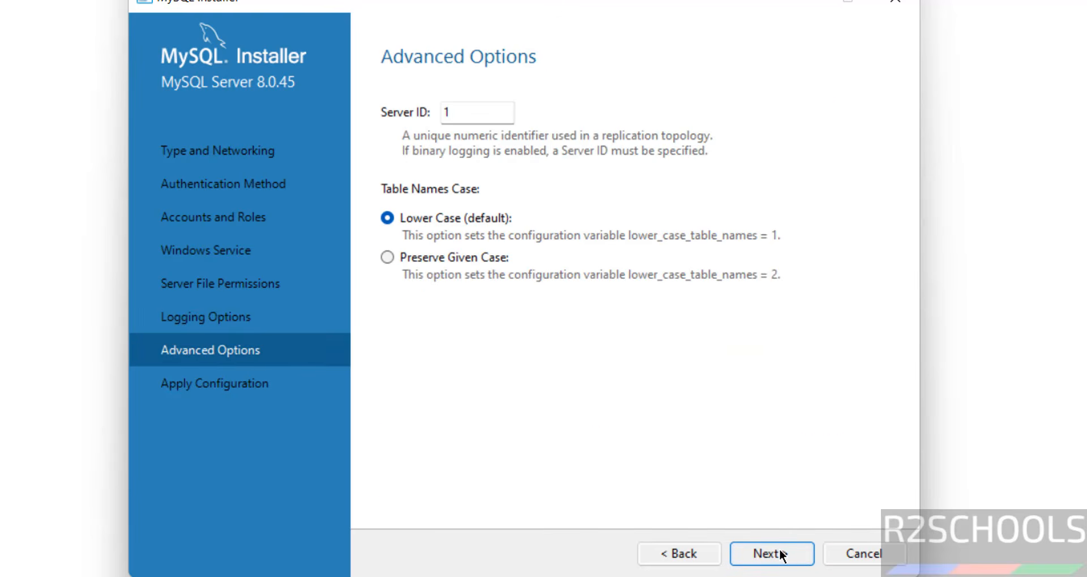
{"action": "left_click", "coordinate": [779, 549]}
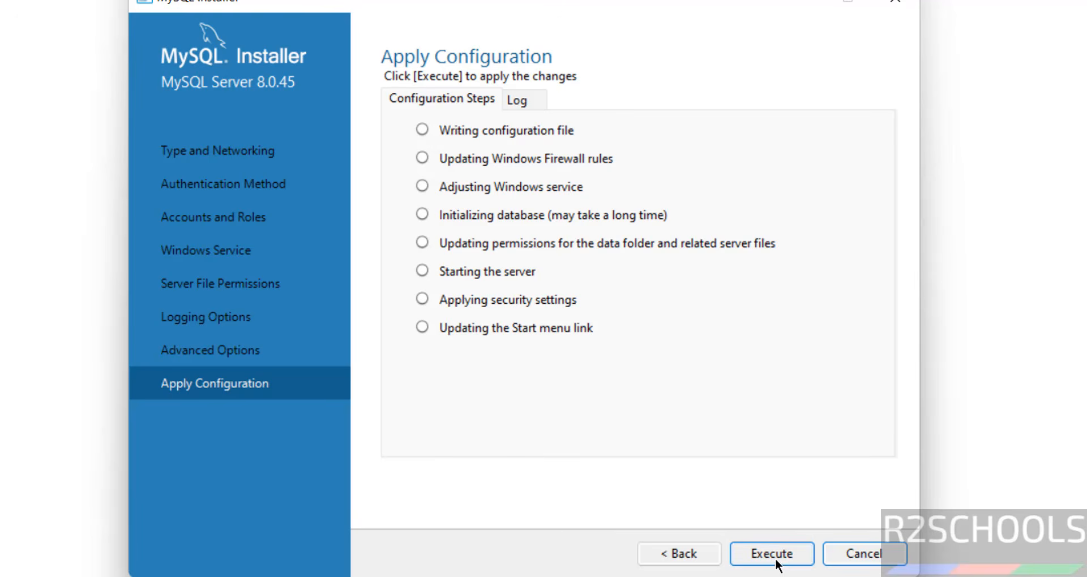
Step: Execute the MySQL Server 8.0.45 configuration until all eight steps succeed, then finish
{"action": "left_click", "coordinate": [668, 553]}
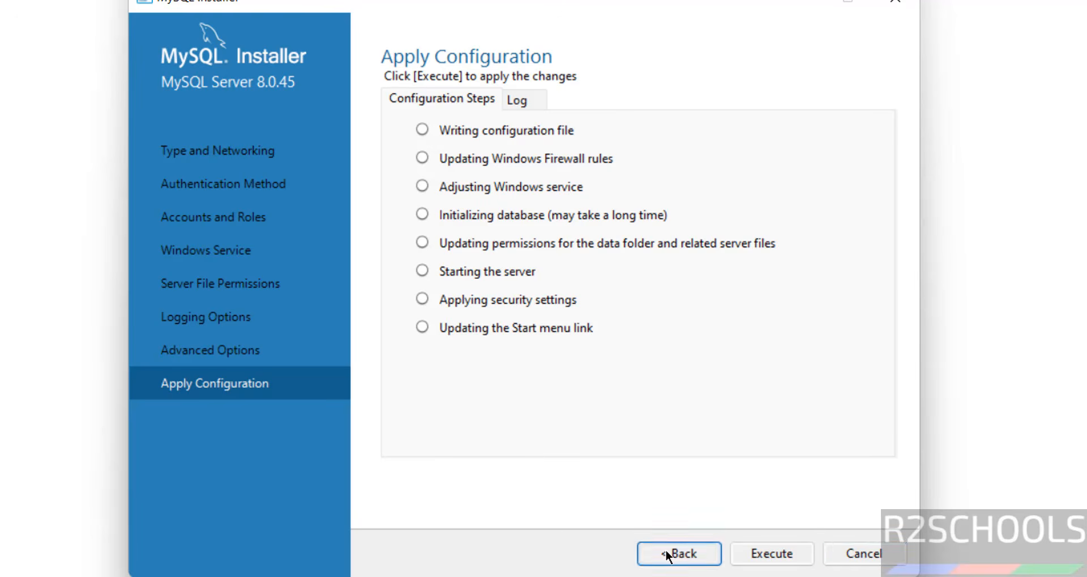
{"action": "left_click", "coordinate": [765, 560]}
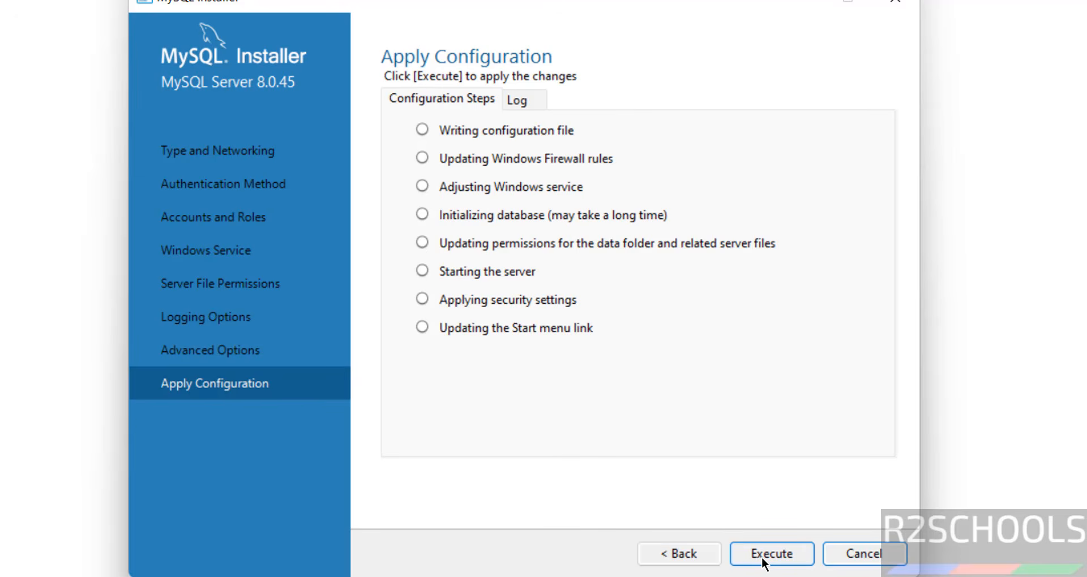
{"action": "left_click", "coordinate": [771, 553]}
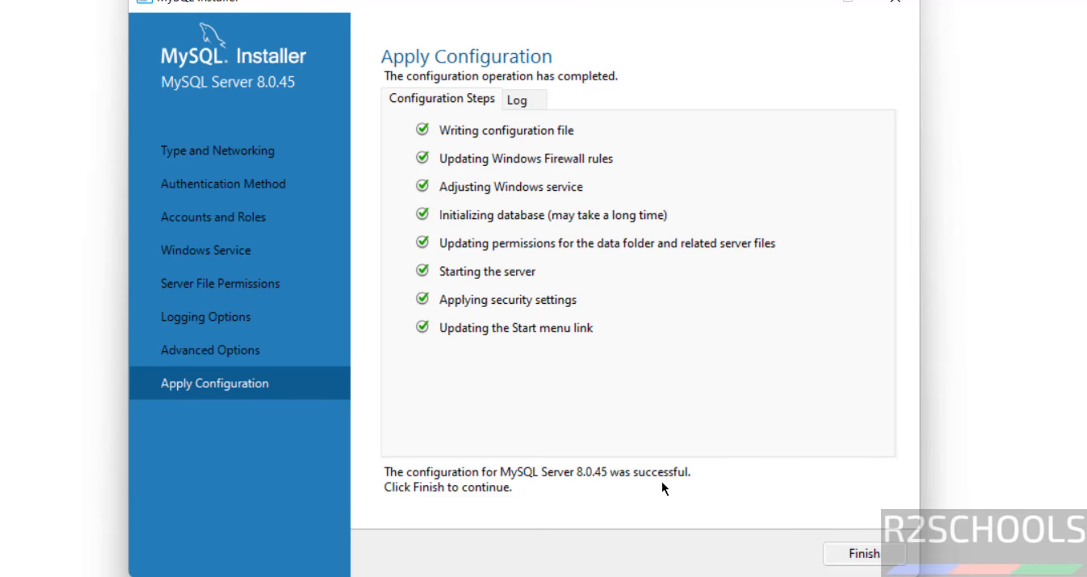
{"action": "left_click", "coordinate": [845, 554]}
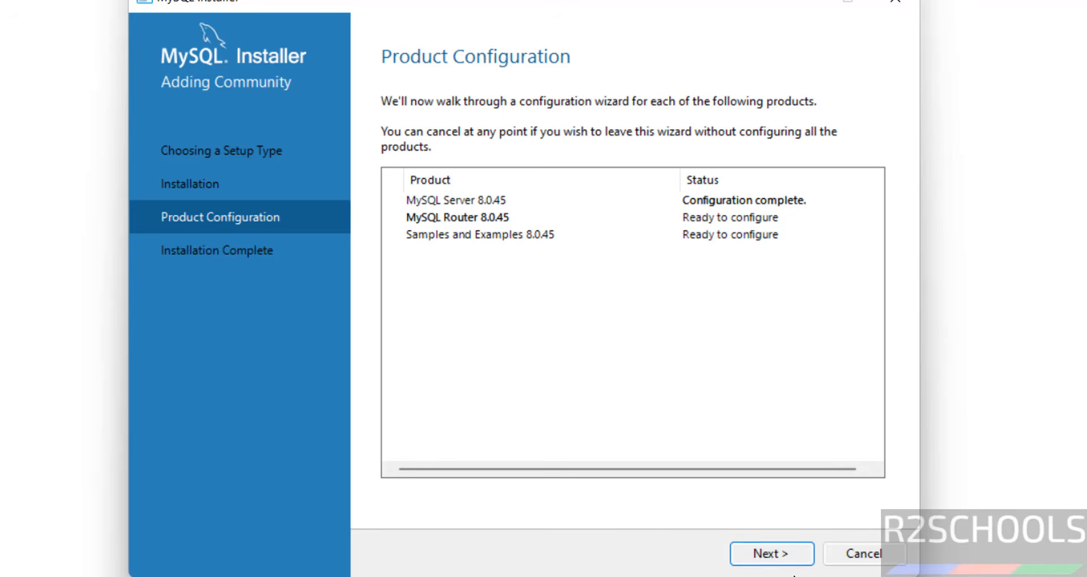
Step: Skip MySQL Router setup and verify the root password connects Samples and Examples to the server
{"action": "left_click", "coordinate": [771, 554]}
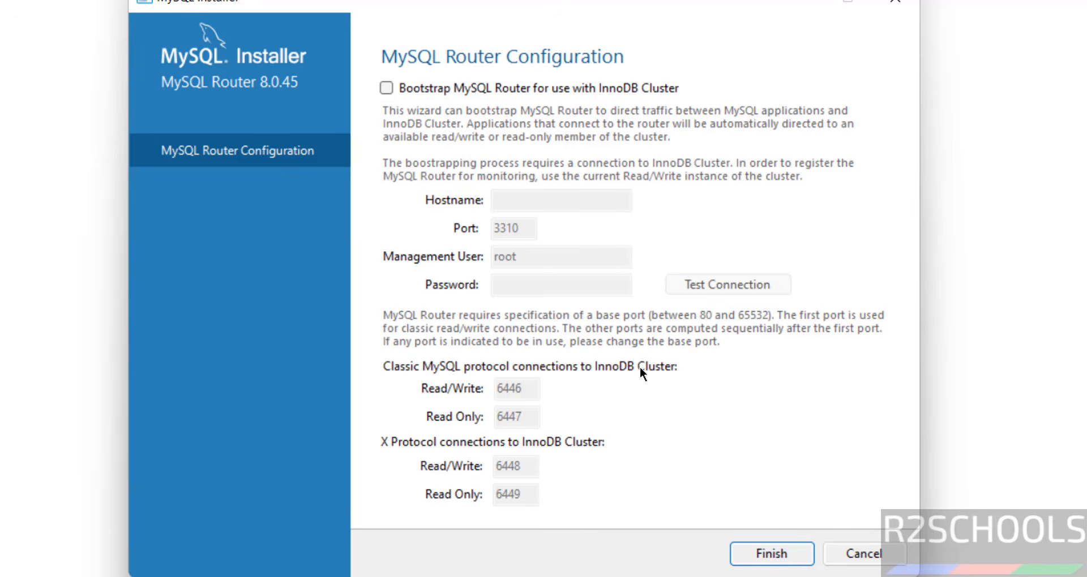
{"action": "left_click", "coordinate": [765, 559]}
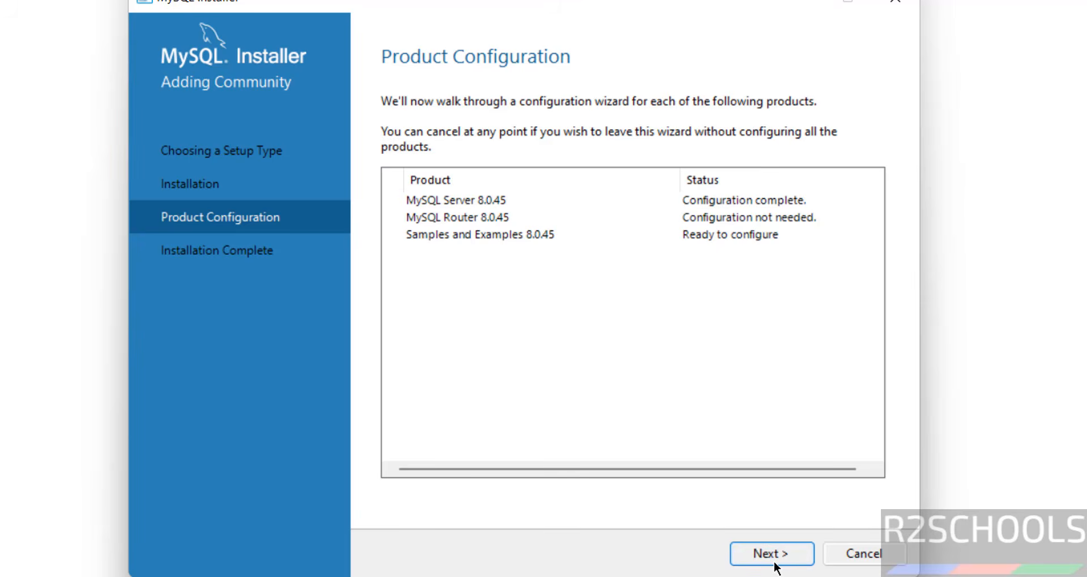
{"action": "left_click", "coordinate": [776, 563]}
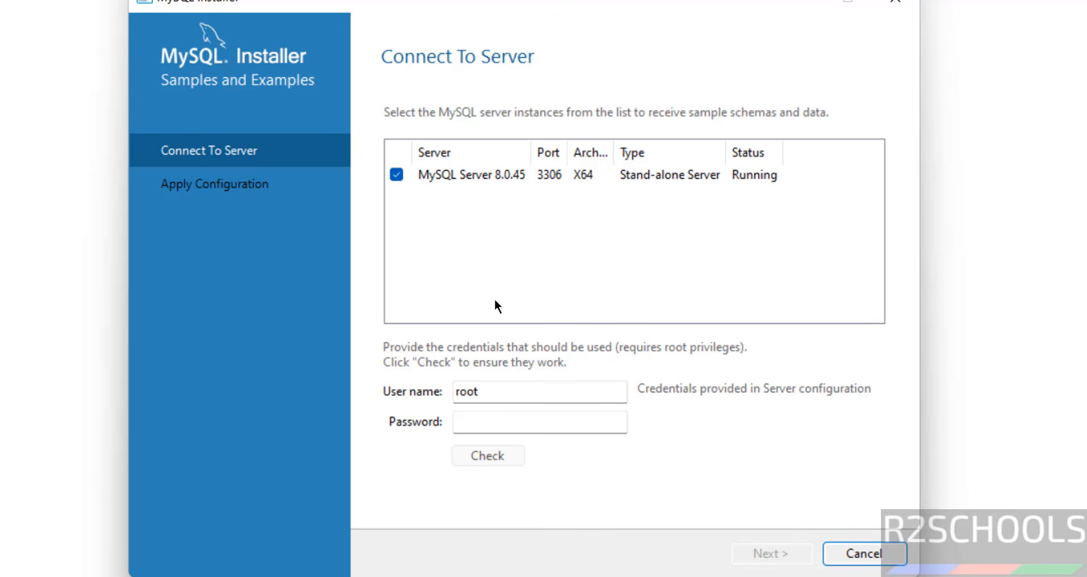
{"action": "left_click", "coordinate": [463, 420]}
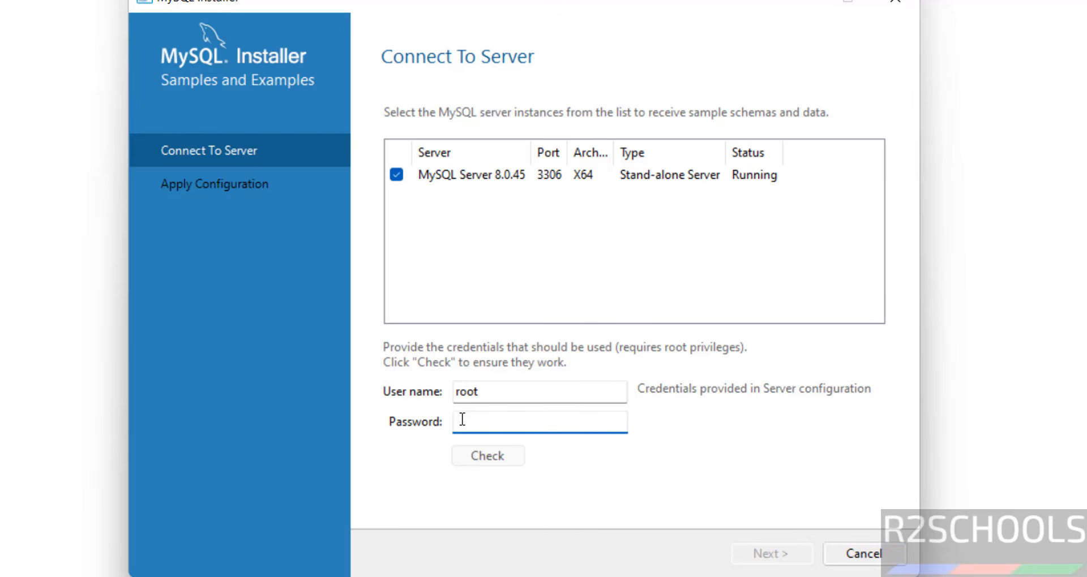
{"action": "type", "text": "*********"}
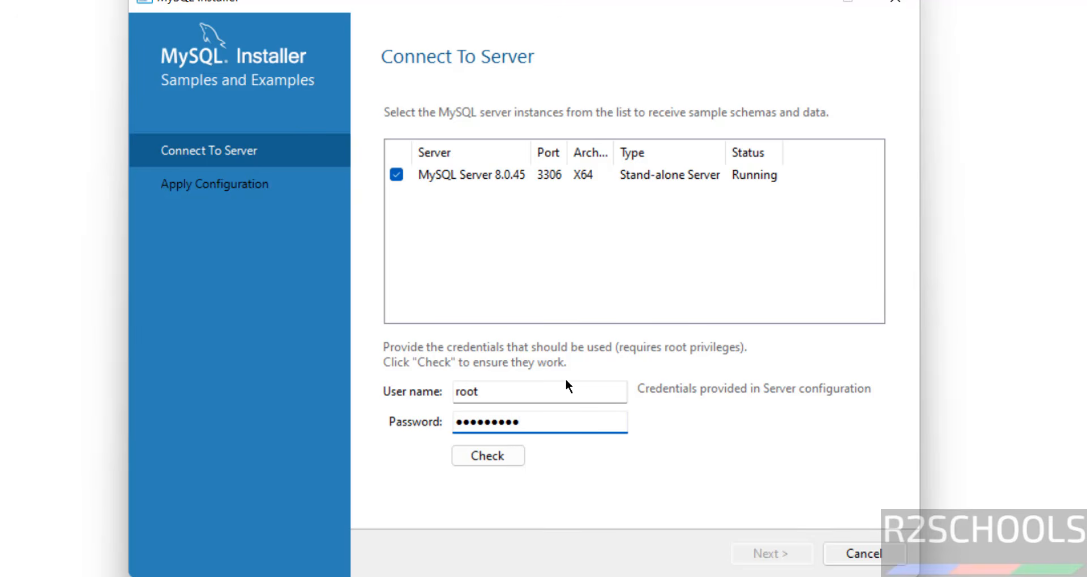
{"action": "key", "text": "Tab"}
{"action": "left_click", "coordinate": [488, 456]}
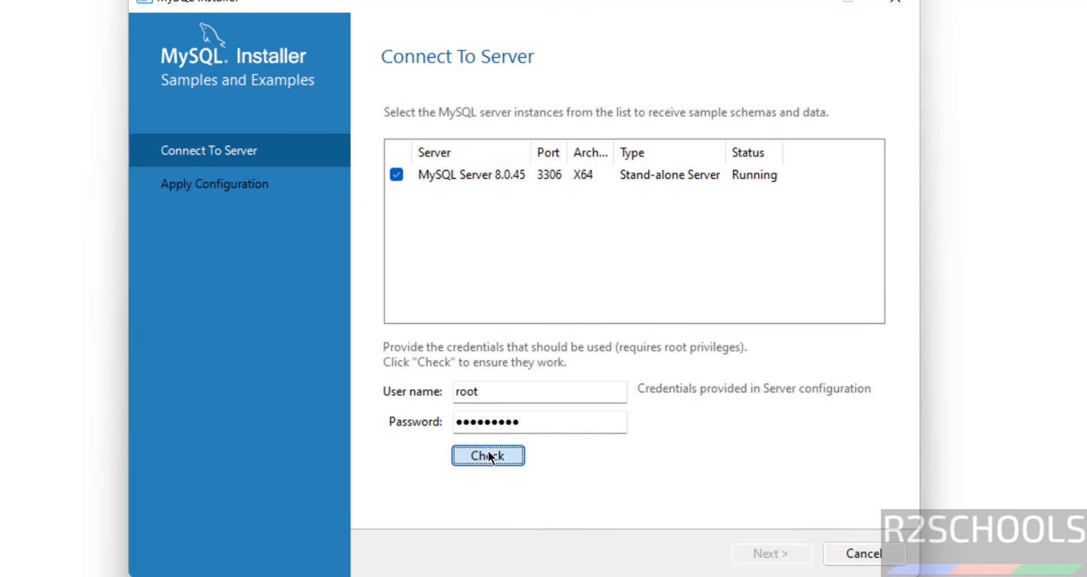
Step: Execute the Samples and Examples configuration and return to Product Configuration
{"action": "left_click", "coordinate": [750, 554]}
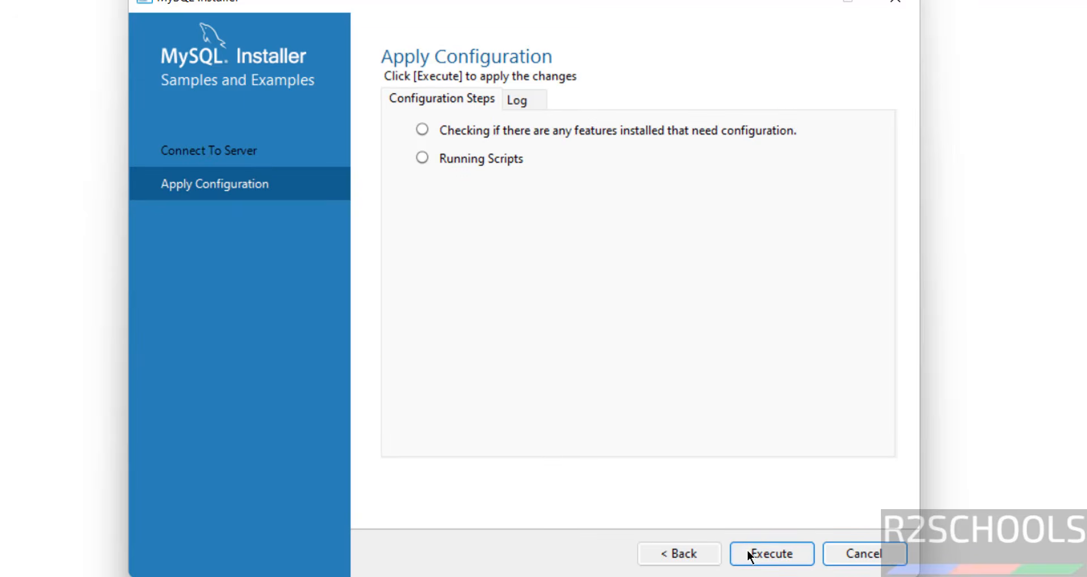
{"action": "left_click", "coordinate": [776, 546]}
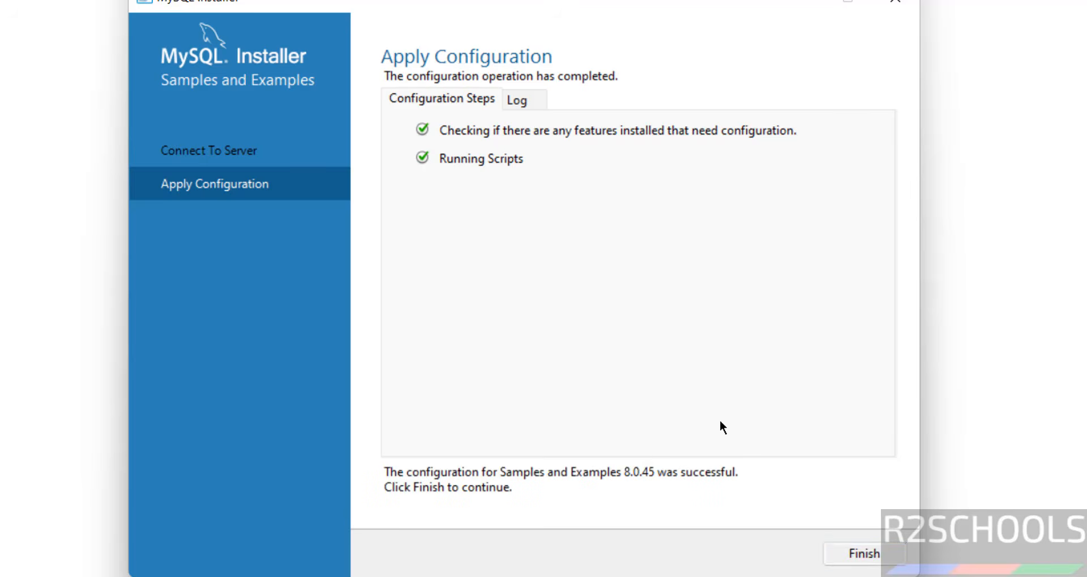
{"action": "left_click", "coordinate": [855, 553]}
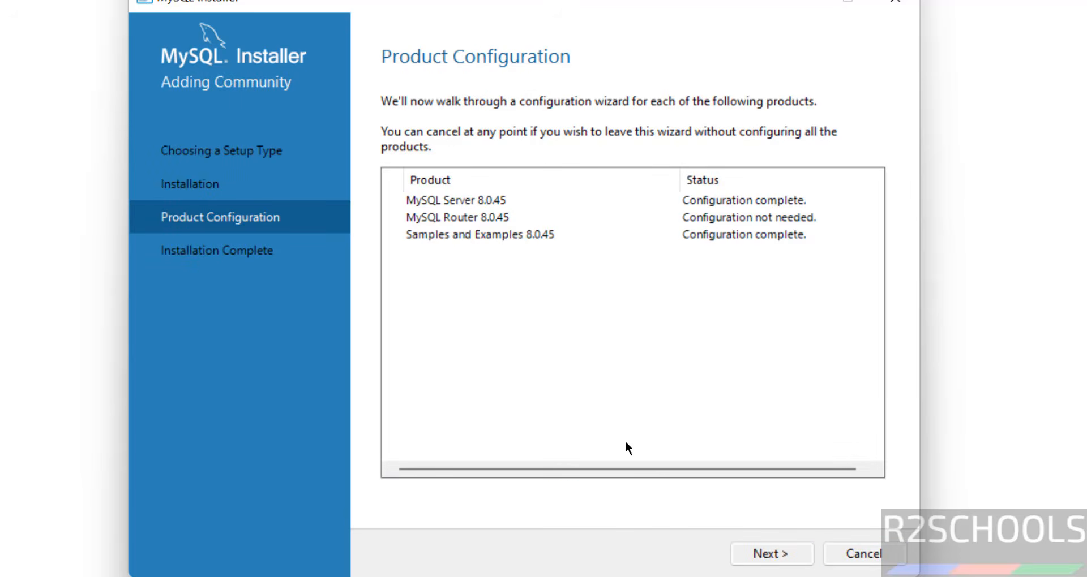
Step: Finish the installation with the Workbench and Shell launch options unticked, closing the installer
{"action": "left_click", "coordinate": [748, 553]}
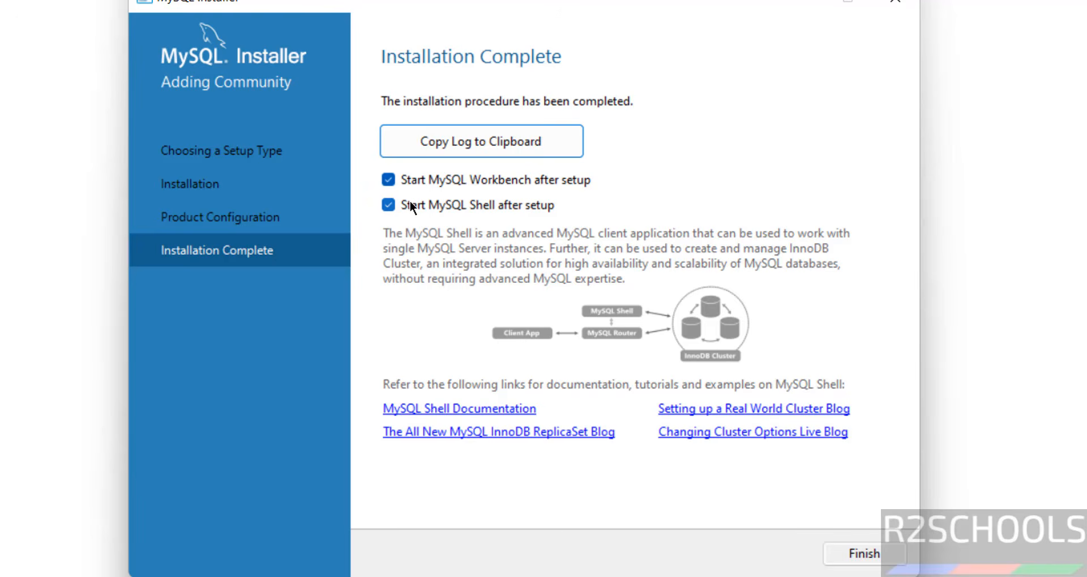
{"action": "left_click", "coordinate": [491, 203]}
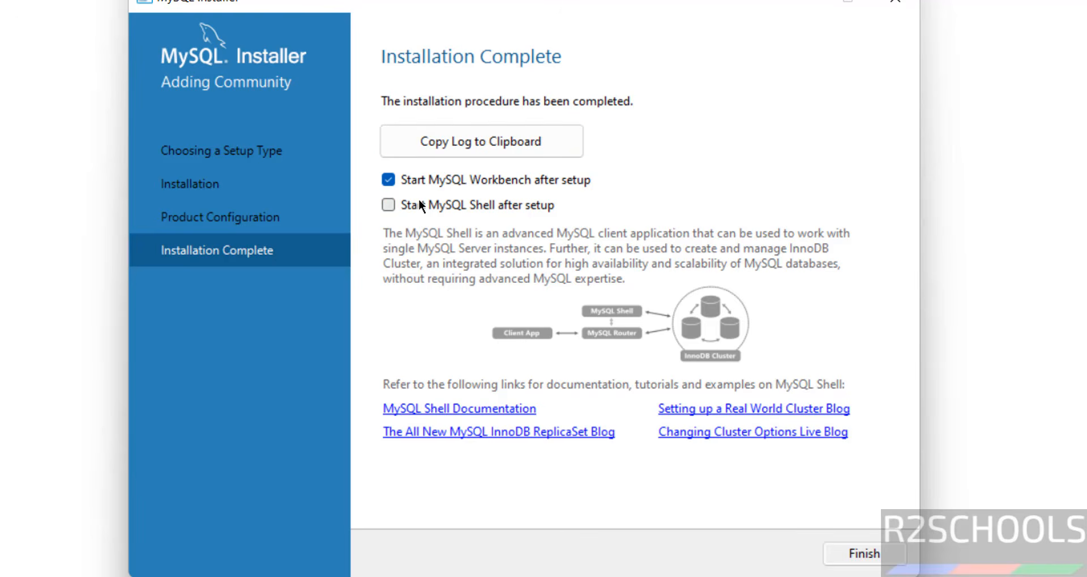
{"action": "left_click", "coordinate": [856, 553]}
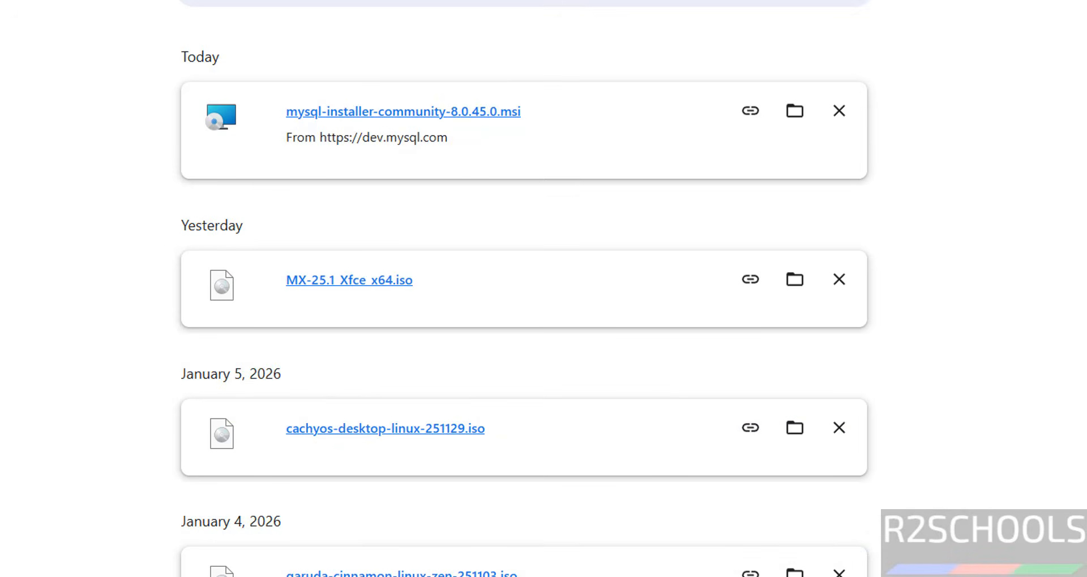
Step: Launch MySQL Workbench 8.0 CE from the Start menu's All apps MySQL folder
{"action": "key", "text": "super"}
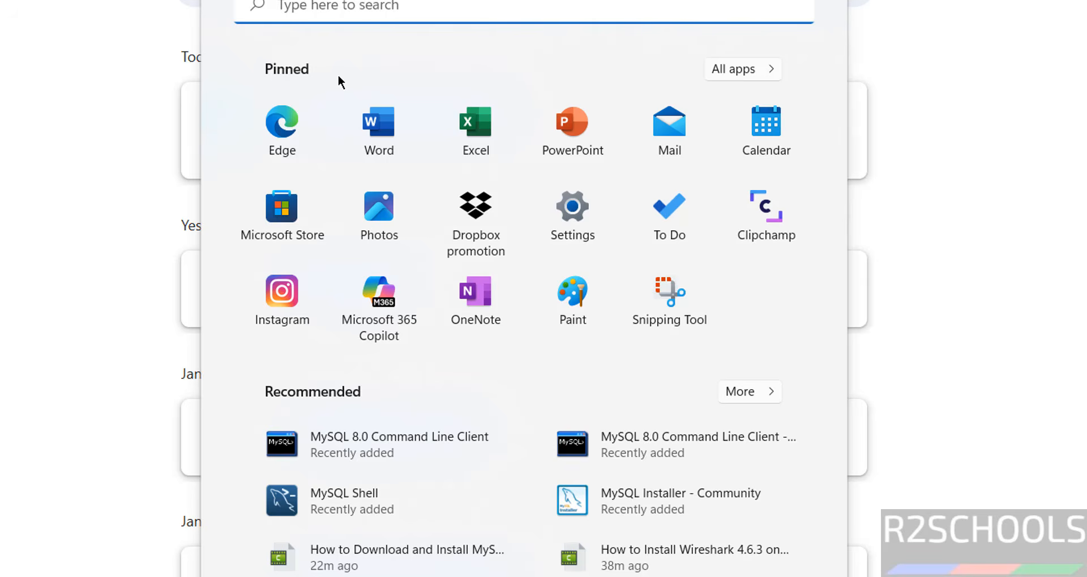
{"action": "type", "text": "mysql"}
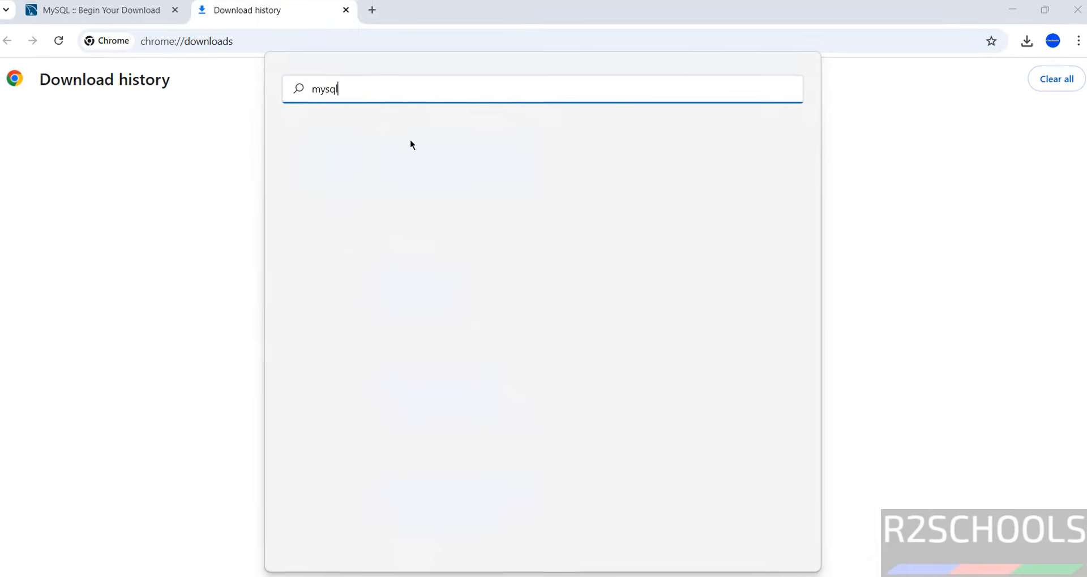
{"action": "key", "text": "Escape"}
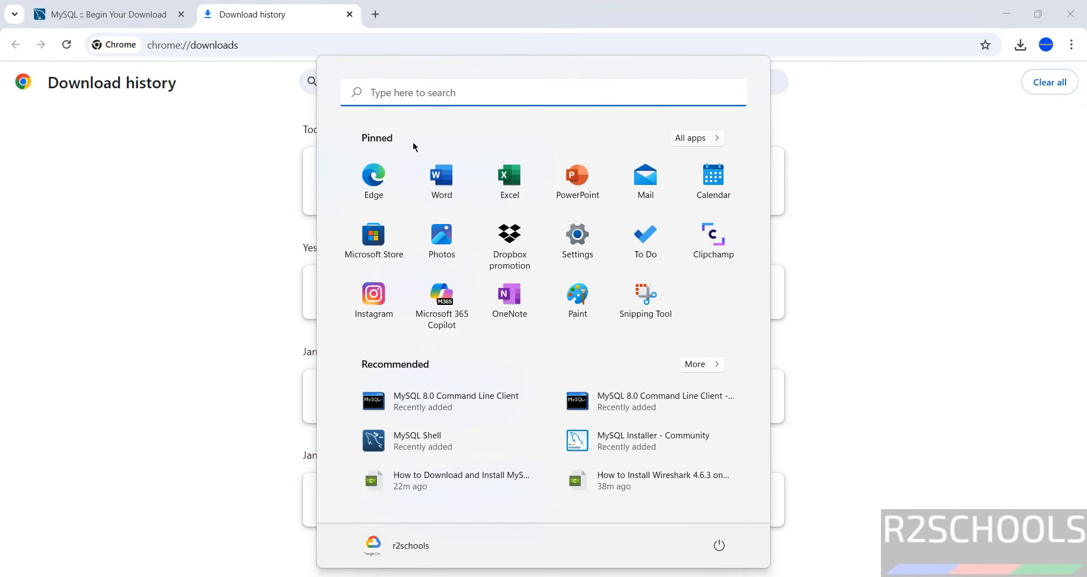
{"action": "left_click", "coordinate": [692, 135]}
{"action": "left_click", "coordinate": [767, 184]}
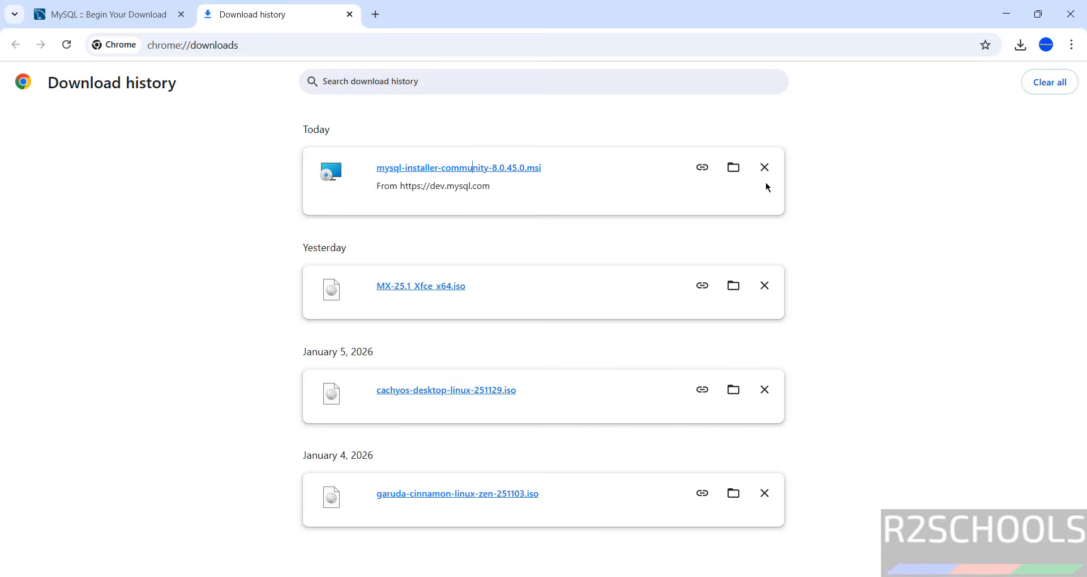
{"action": "key", "text": "super"}
{"action": "left_click", "coordinate": [686, 136]}
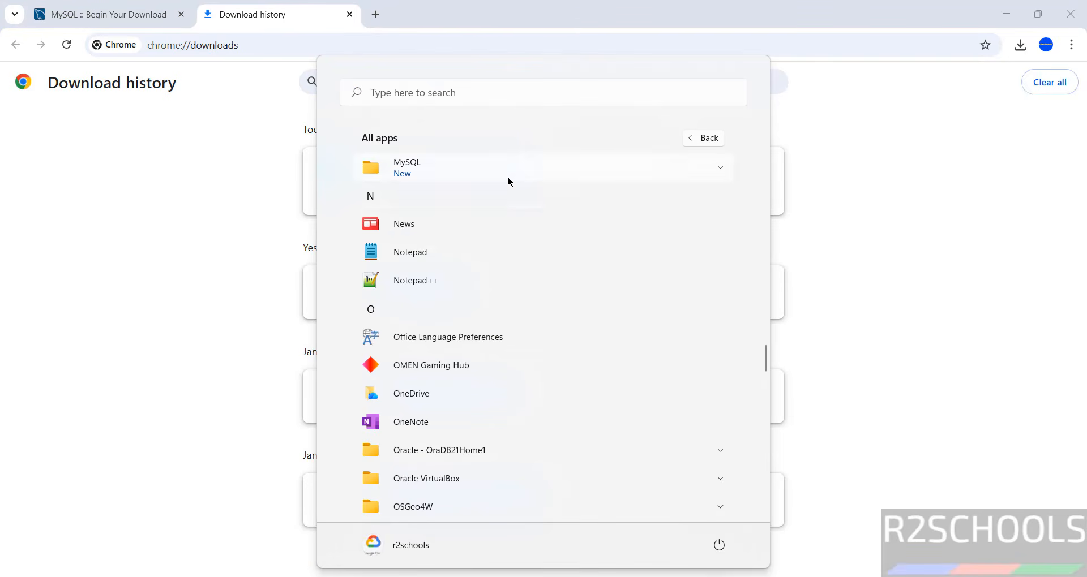
{"action": "left_click", "coordinate": [507, 176]}
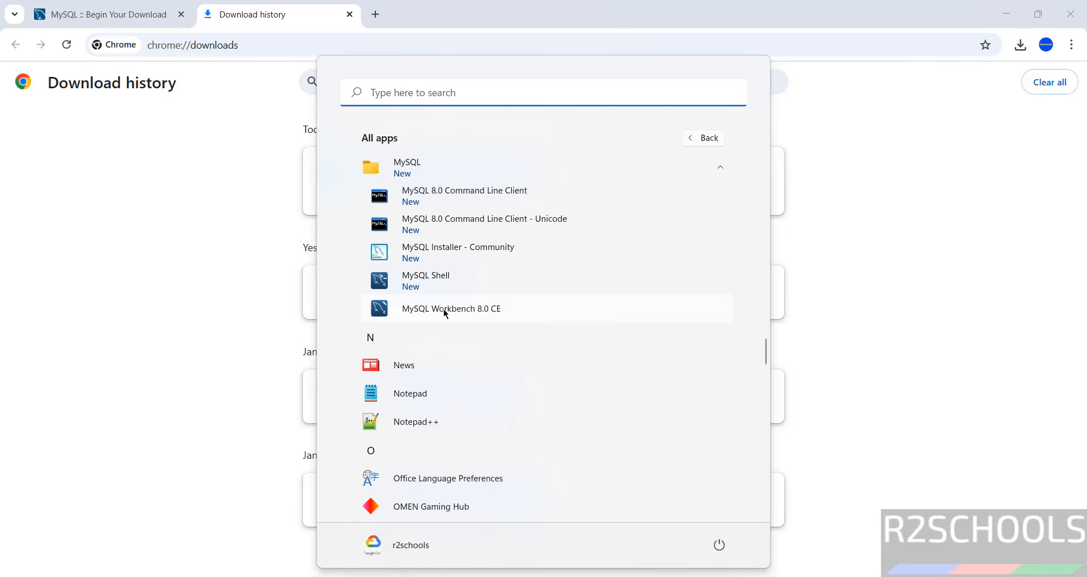
{"action": "left_click", "coordinate": [444, 309]}
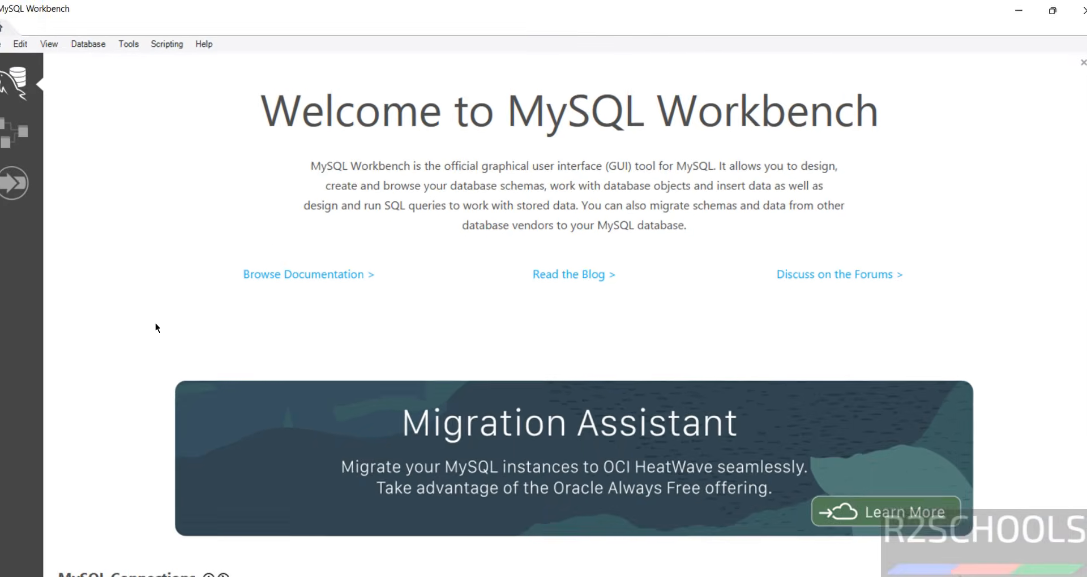
{"action": "left_click", "coordinate": [88, 44]}
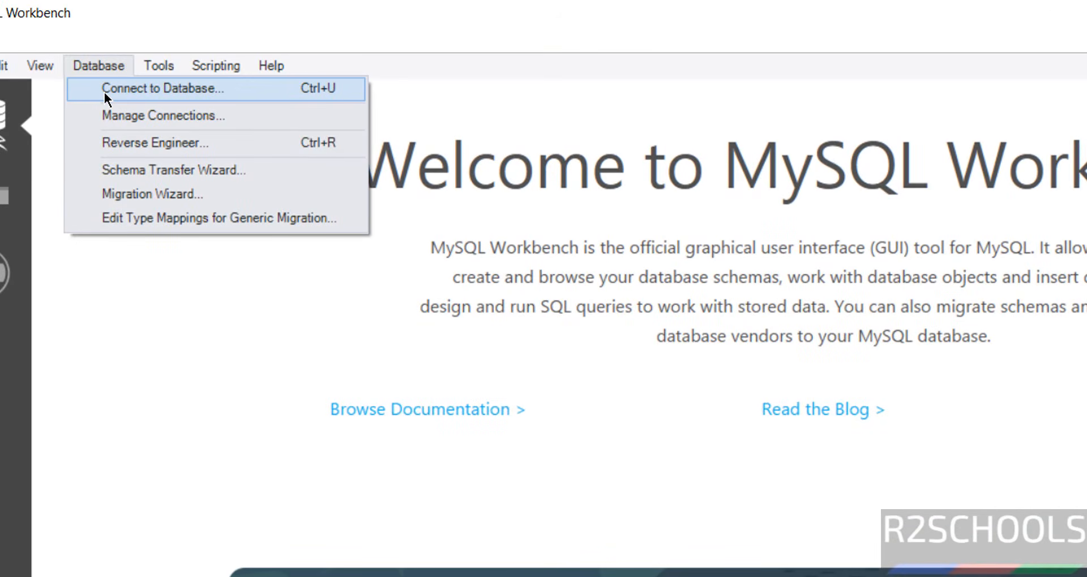
Step: Set up a Standard (TCP/IP) connection to 127.0.0.1 port 3306 as root
{"action": "left_click", "coordinate": [104, 92]}
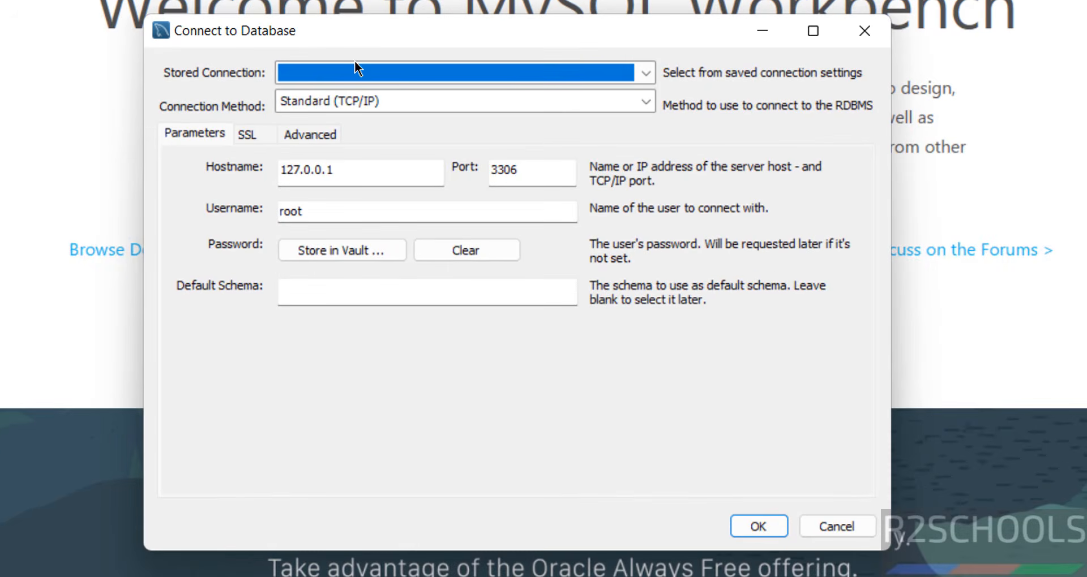
{"action": "left_click", "coordinate": [307, 105]}
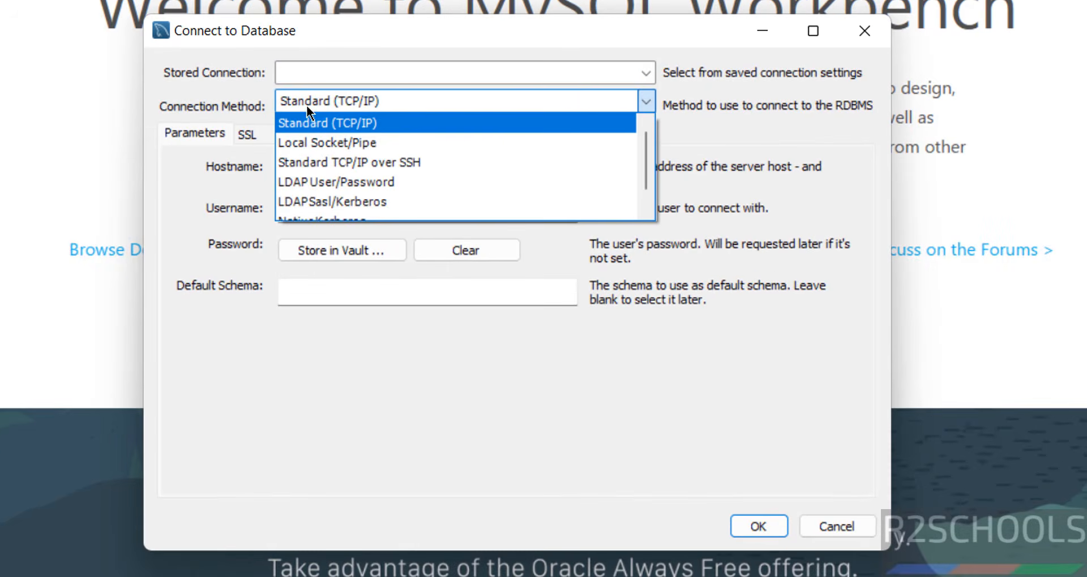
{"action": "left_click", "coordinate": [321, 79]}
{"action": "left_click", "coordinate": [321, 78]}
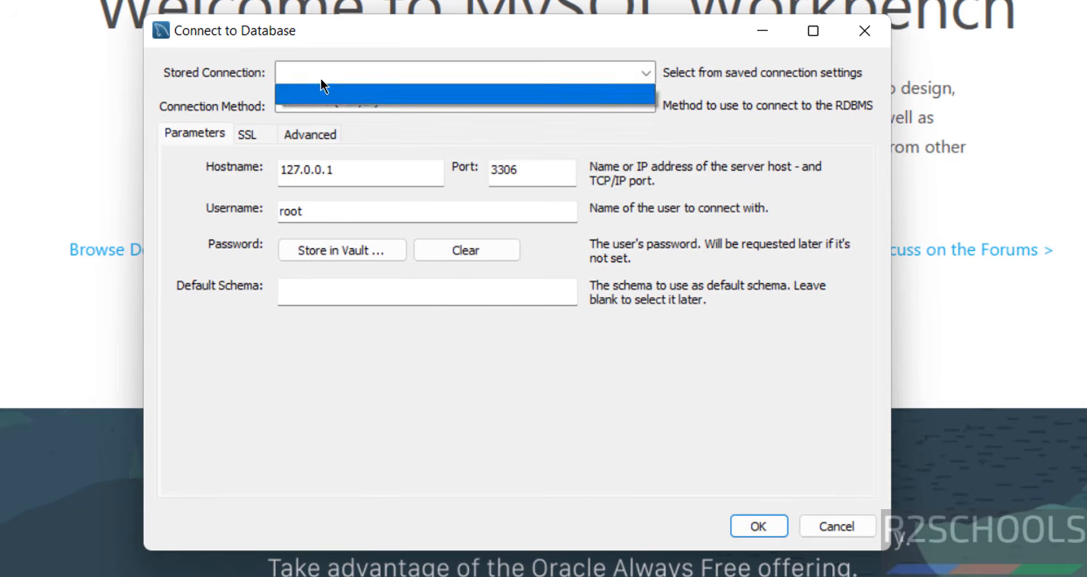
{"action": "left_click", "coordinate": [251, 177]}
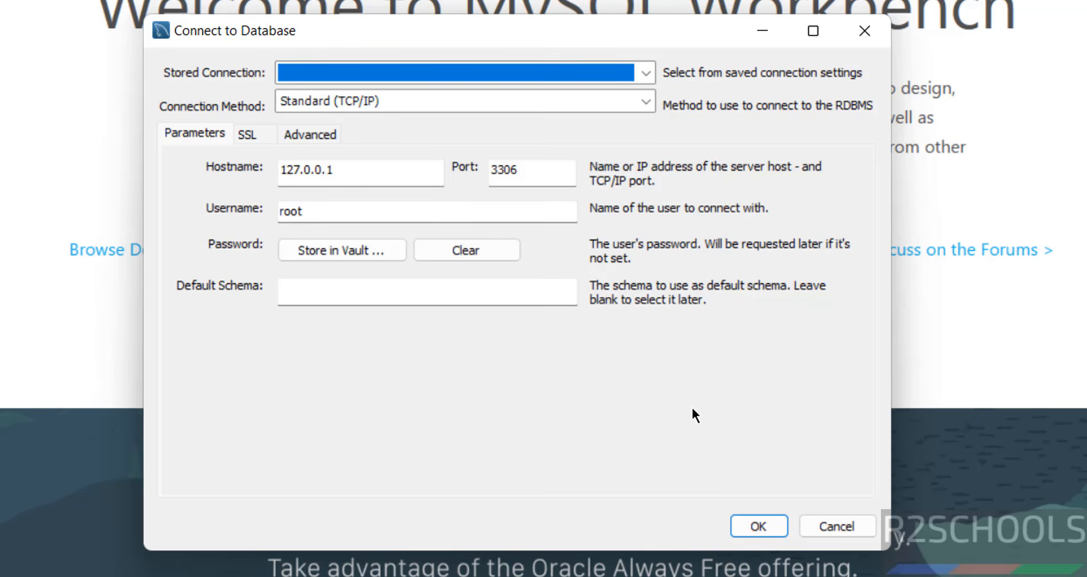
{"action": "left_click_drag", "start_coordinate": [396, 178], "coordinate": [243, 147]}
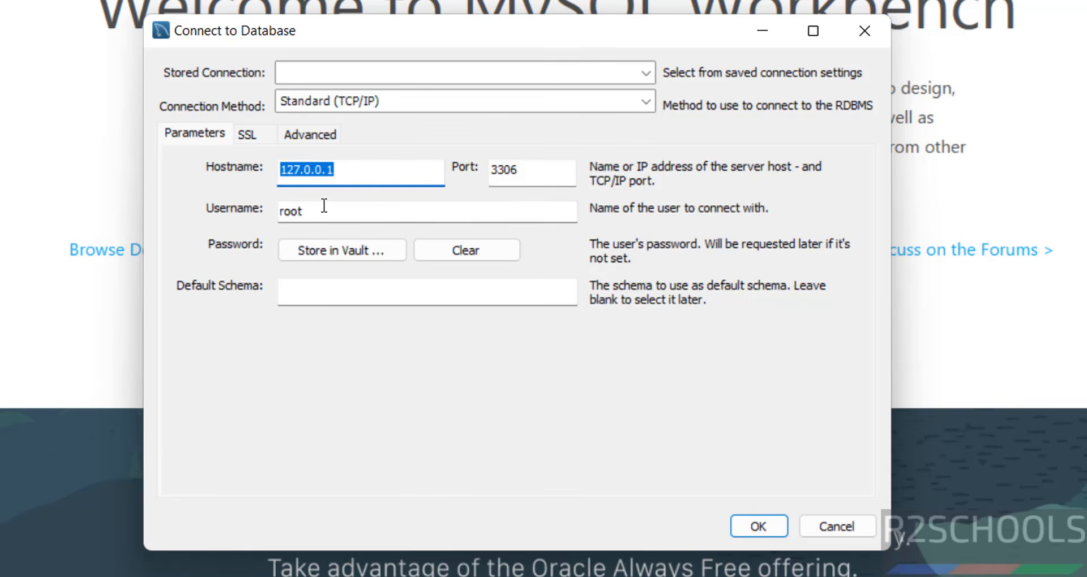
{"action": "left_click", "coordinate": [296, 289]}
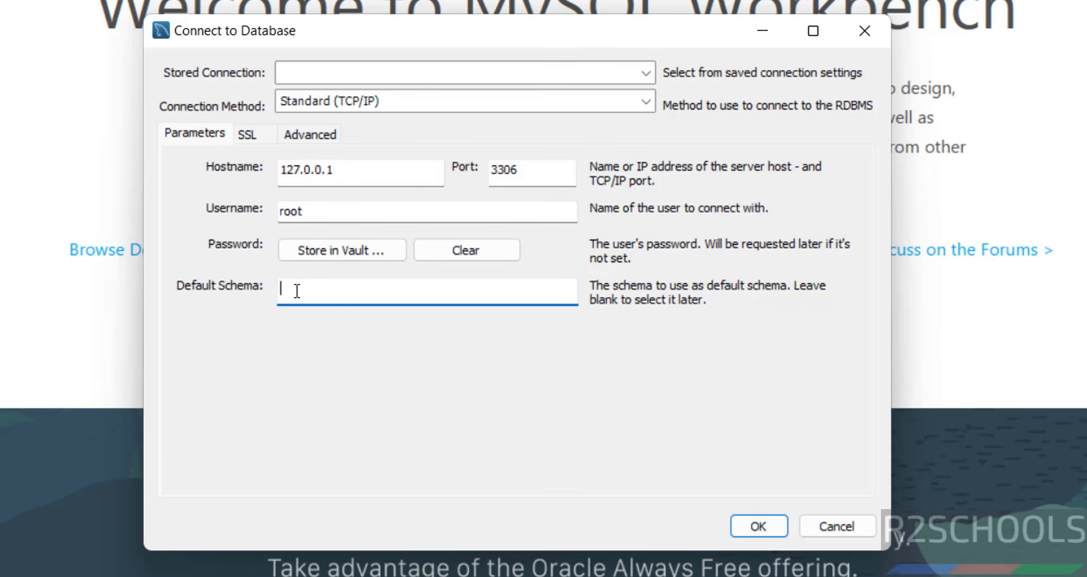
Step: Store the root password in the vault for this connection
{"action": "left_click", "coordinate": [325, 249]}
{"action": "type", "text": "*******"}
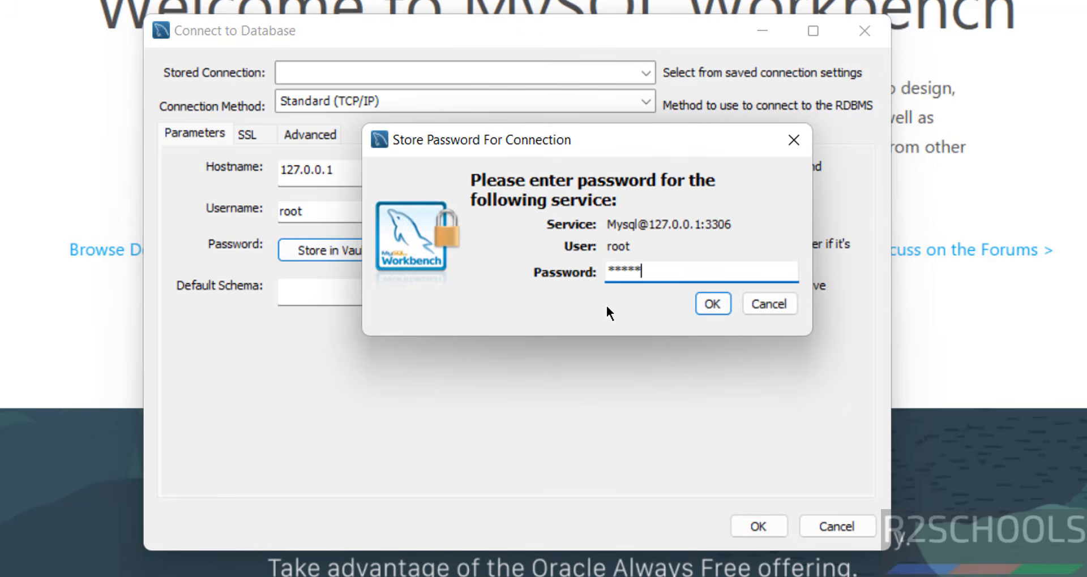
{"action": "type", "text": "**"}
{"action": "left_click", "coordinate": [712, 304]}
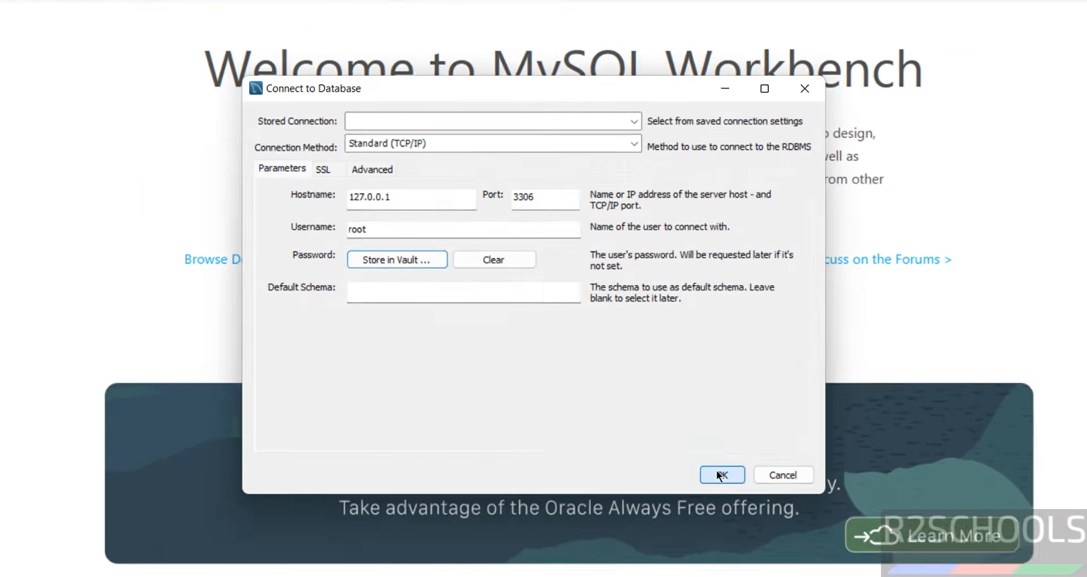
Step: Connect as root, then enter and select 'create database bank' in the Query 1 editor
{"action": "left_click", "coordinate": [757, 526]}
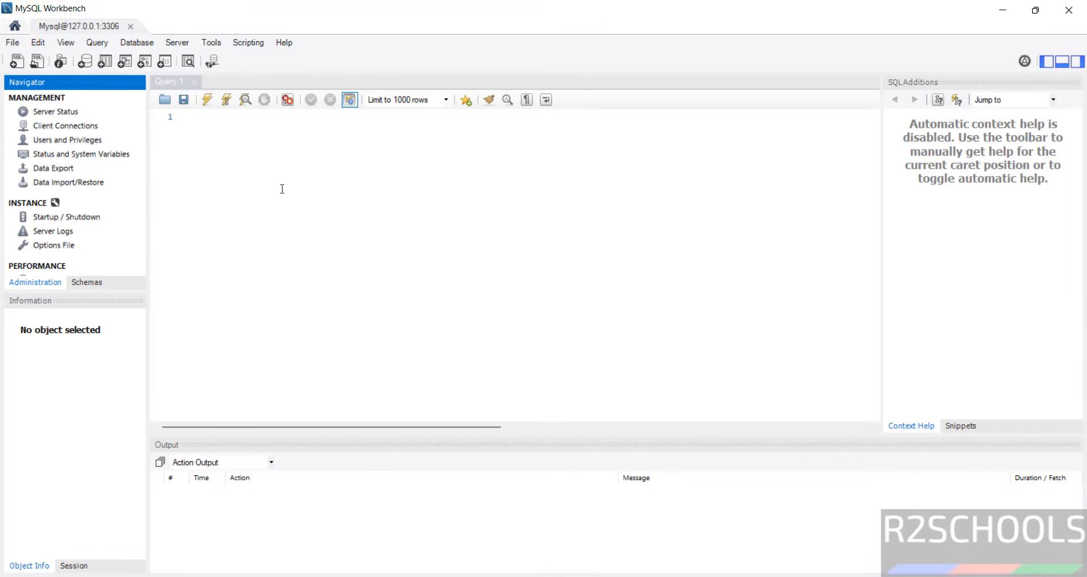
{"action": "left_click", "coordinate": [93, 276]}
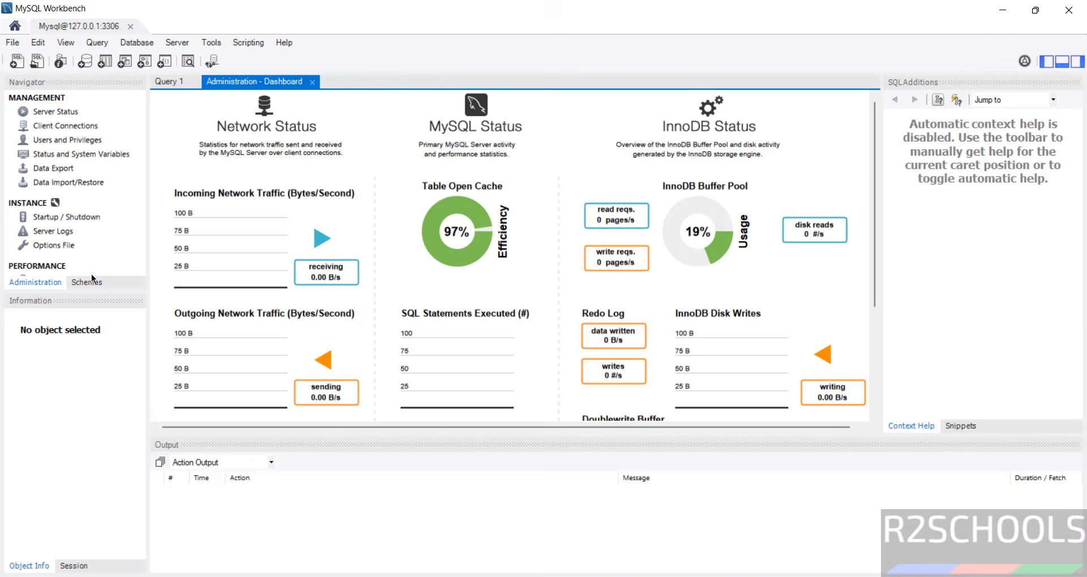
{"action": "left_click", "coordinate": [92, 279]}
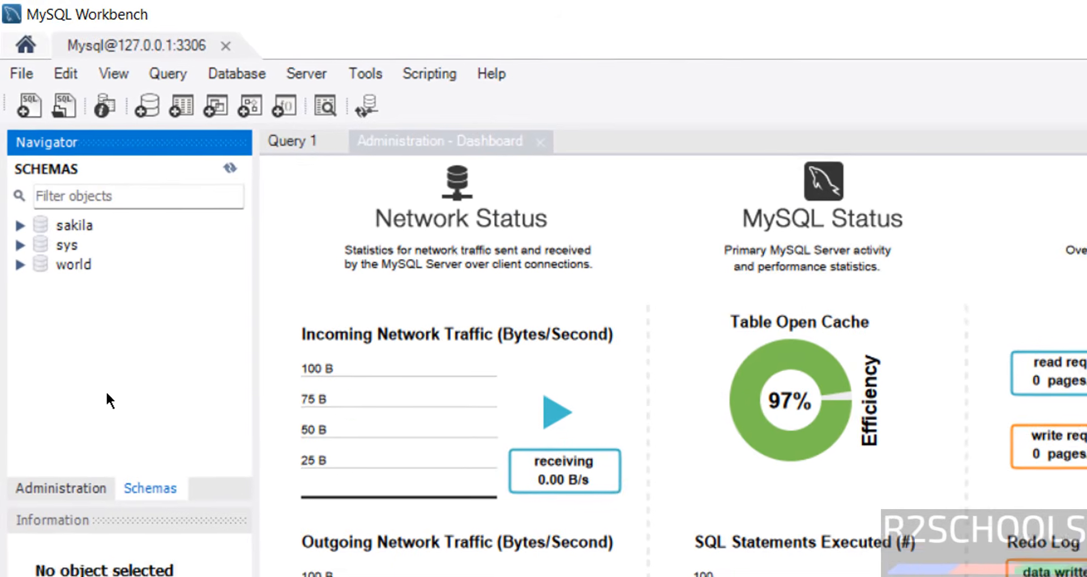
{"action": "left_click", "coordinate": [554, 146]}
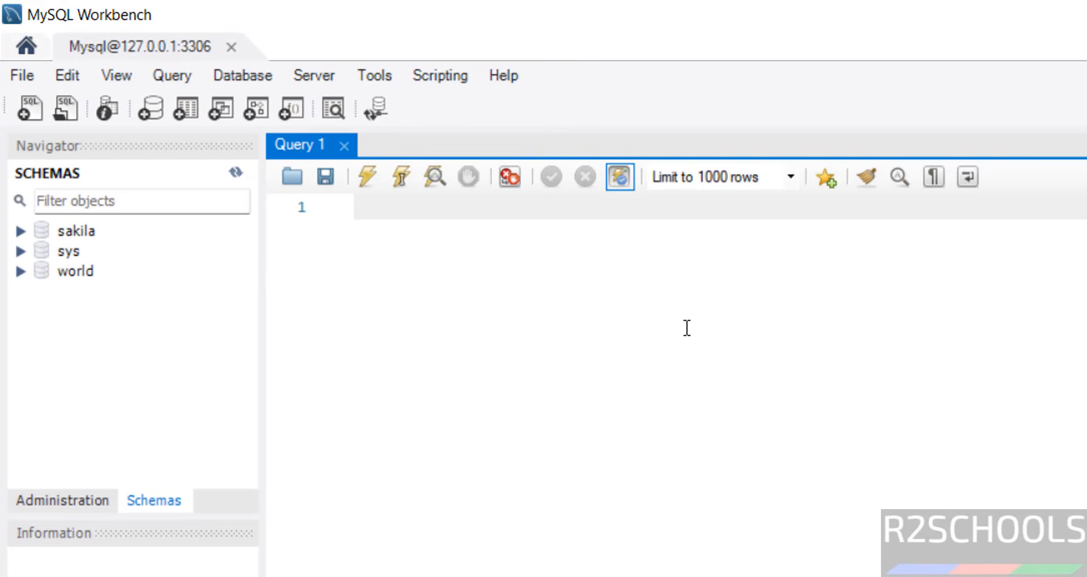
{"action": "type", "text": "create "}
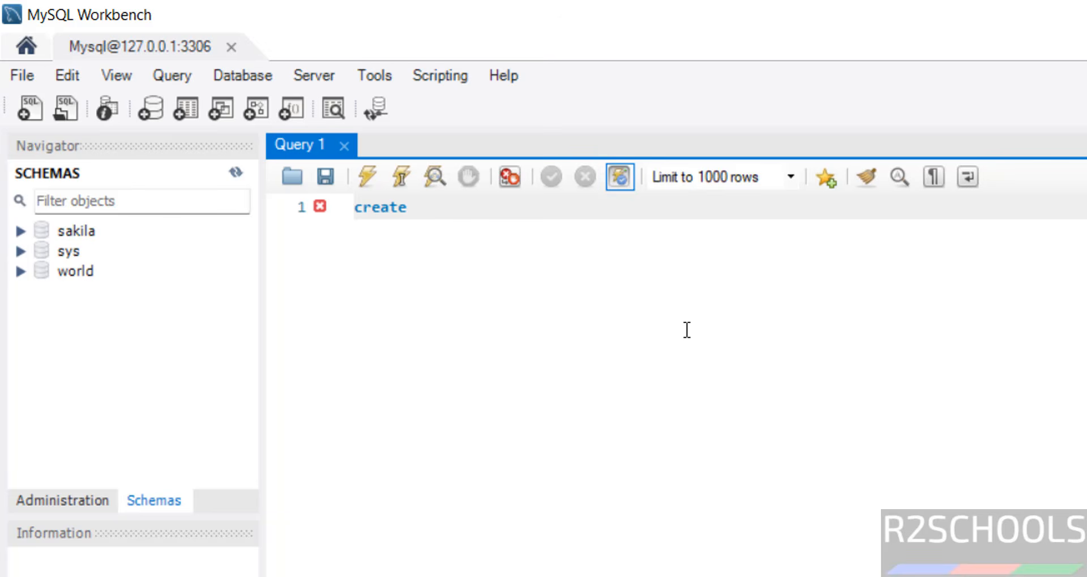
{"action": "type", "text": "database "}
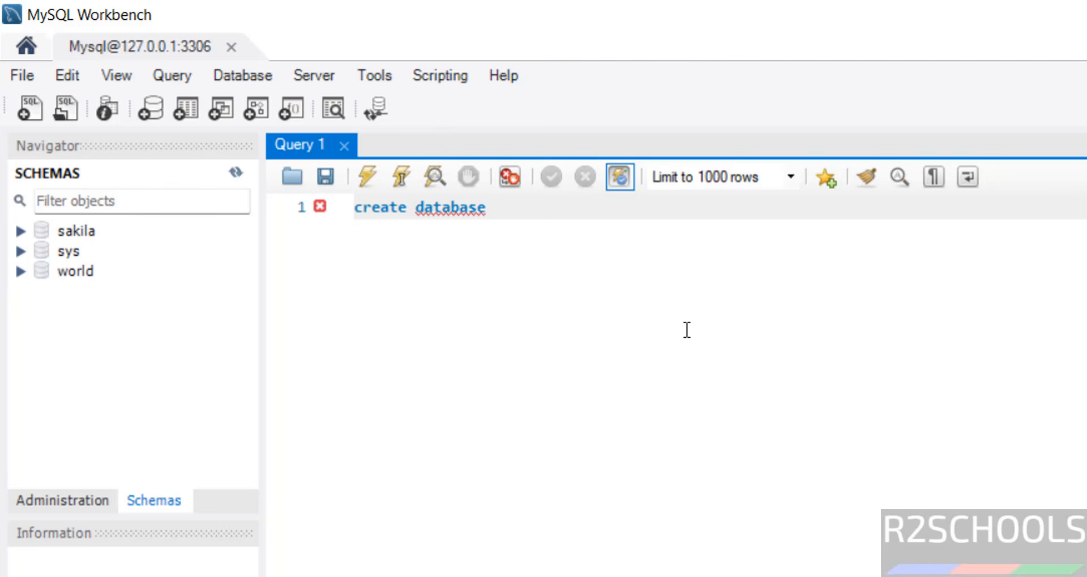
{"action": "type", "text": "bank"}
{"action": "key", "text": "ctrl+a"}
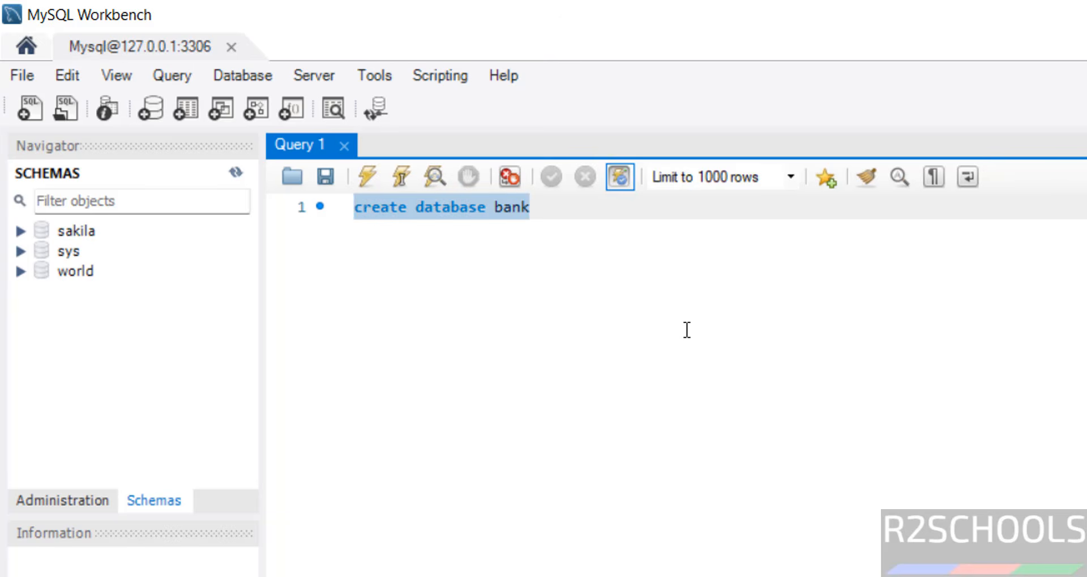
Step: Run the create database bank statement and refresh the schema list to show bank
{"action": "left_click", "coordinate": [365, 176]}
{"action": "right_click", "coordinate": [50, 348]}
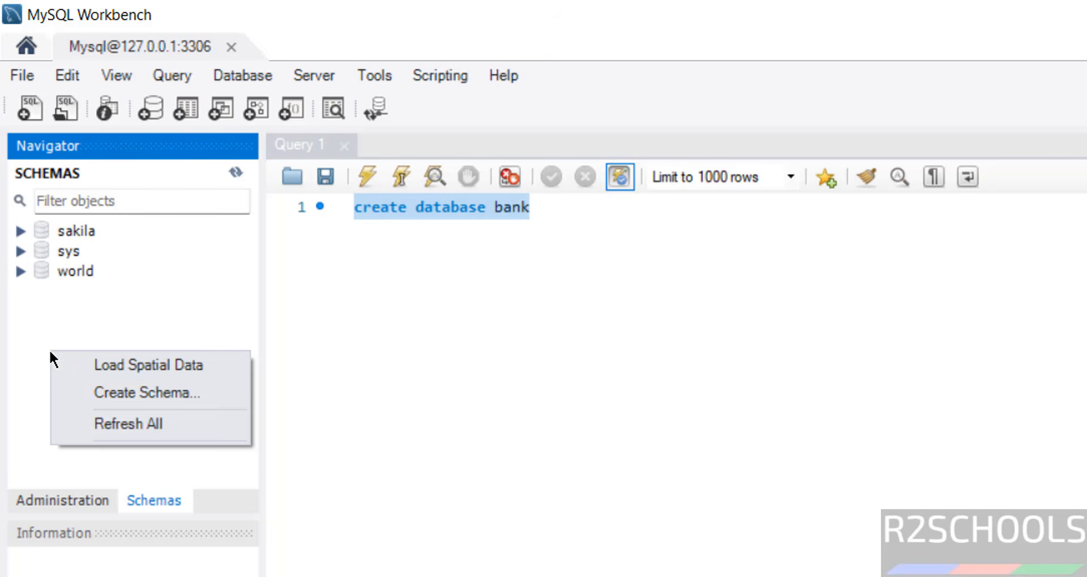
{"action": "left_click", "coordinate": [79, 421]}
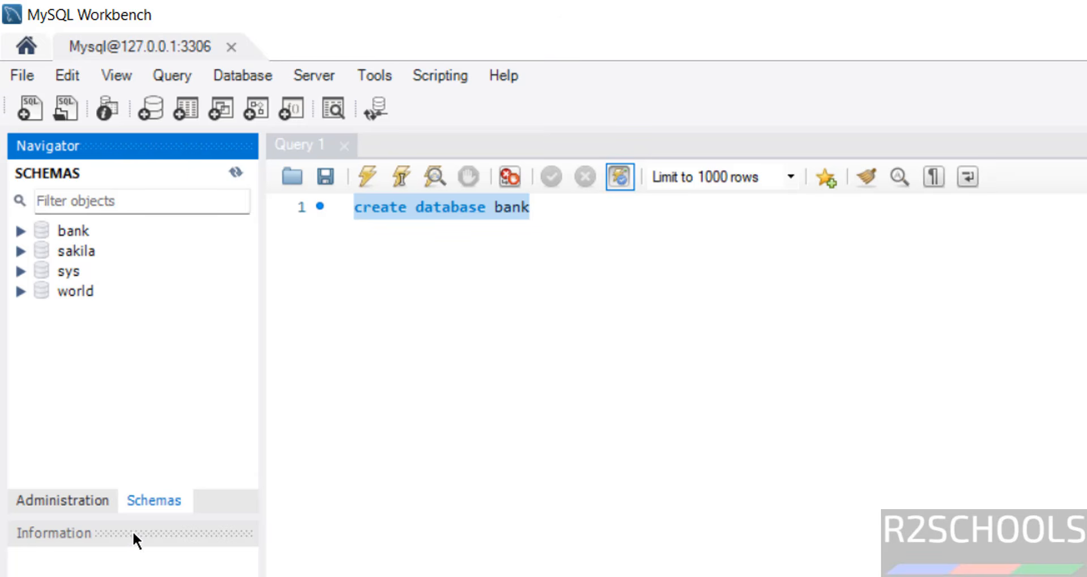
Step: Review the four localhost accounts in Users and Privileges, then close that tab
{"action": "left_click", "coordinate": [82, 504]}
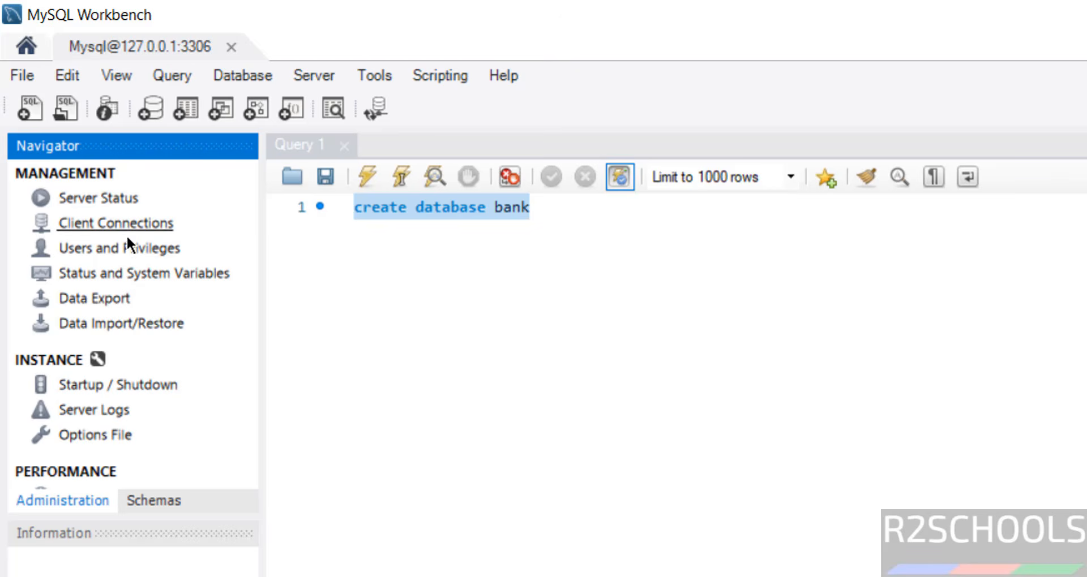
{"action": "left_click", "coordinate": [120, 250]}
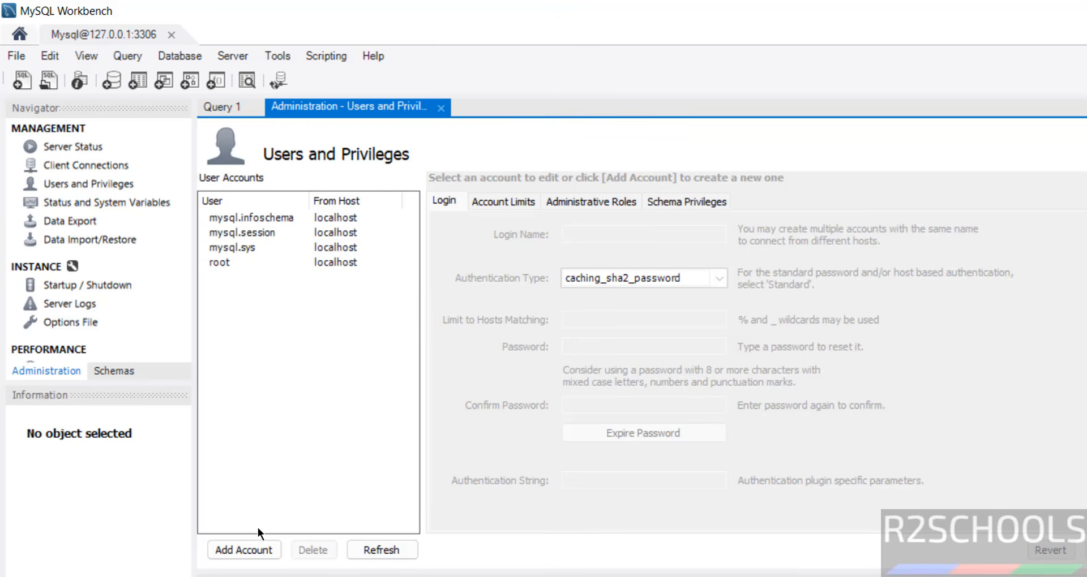
{"action": "left_click", "coordinate": [440, 111]}
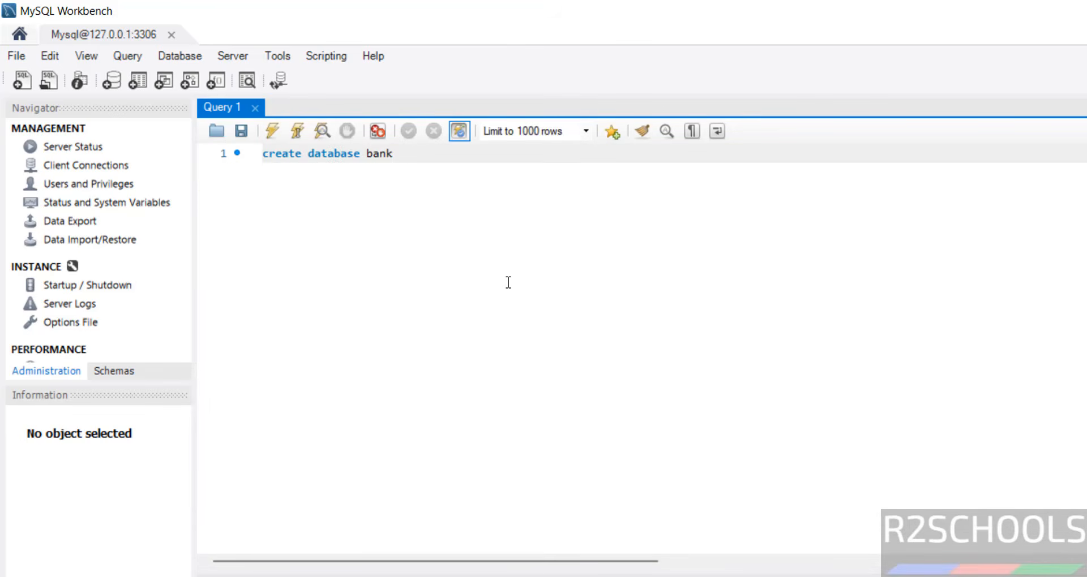
Step: Launch MySQL 8.0 Command Line Client from the Start menu and log in with the root password
{"action": "key", "text": "super"}
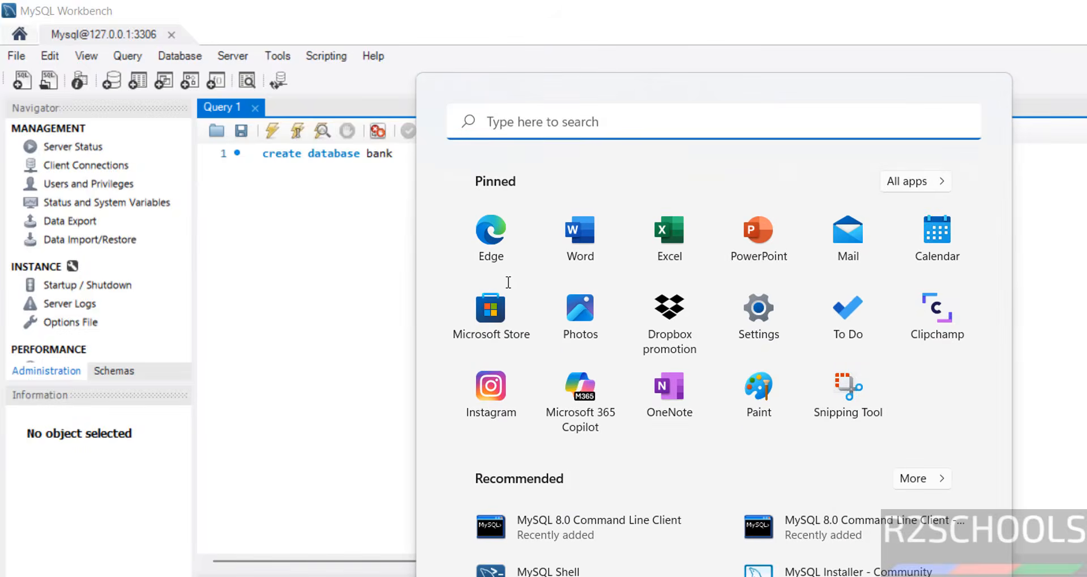
{"action": "left_click", "coordinate": [916, 181]}
{"action": "scroll", "coordinate": [729, 482], "scroll_direction": "down", "scroll_amount": 10}
{"action": "left_click", "coordinate": [694, 487]}
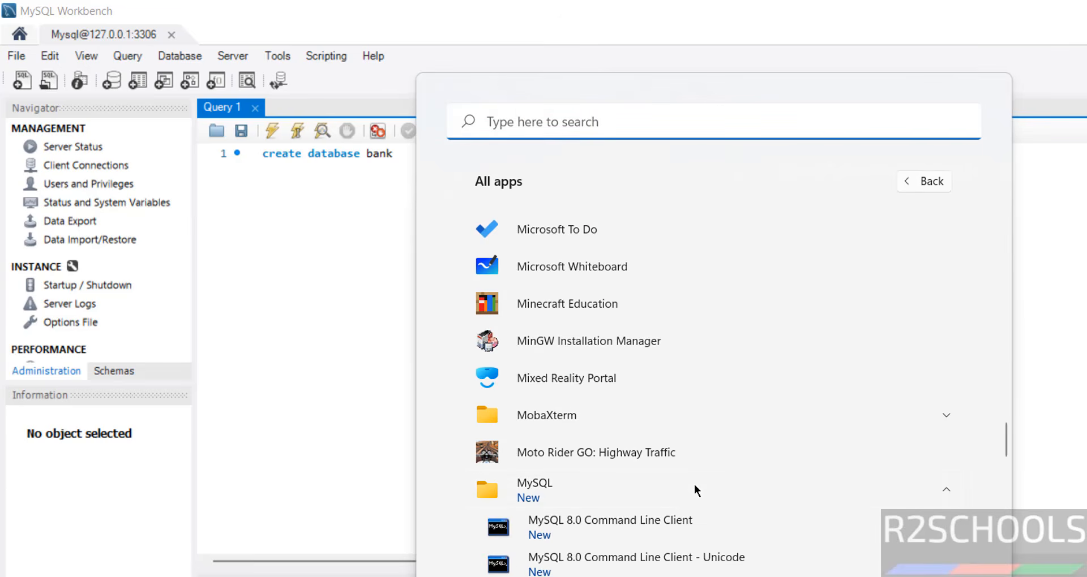
{"action": "left_click", "coordinate": [664, 518]}
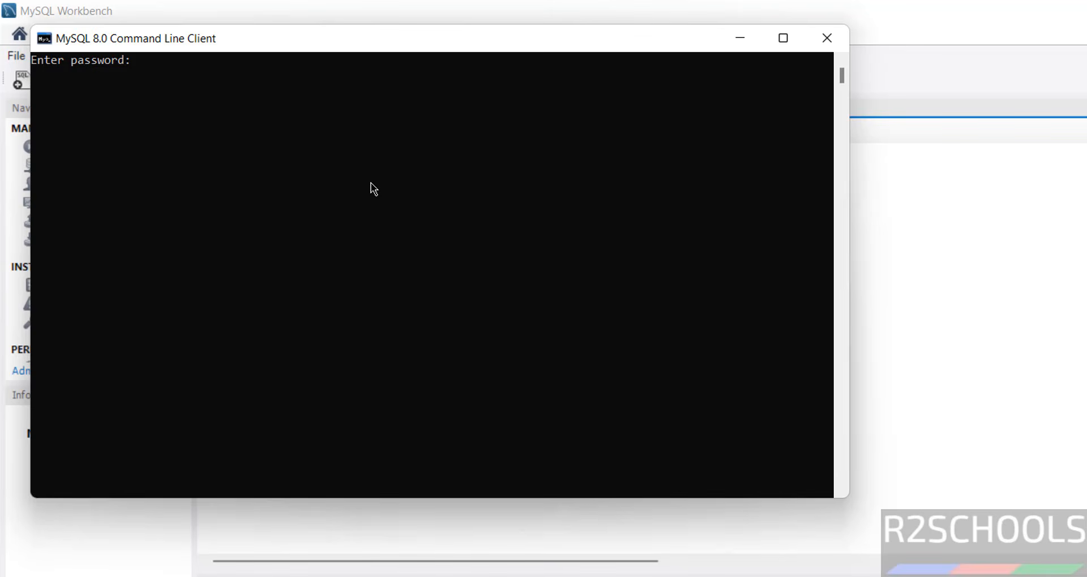
{"action": "type", "text": "*********"}
{"action": "key", "text": "Return"}
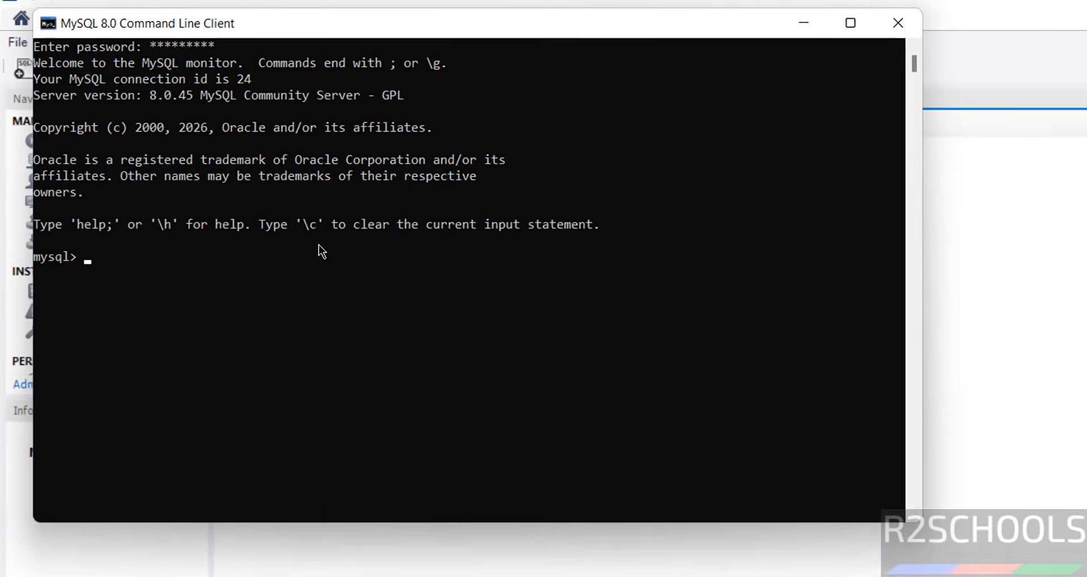
Step: Run 'show databases;' and 'select version();' to confirm bank exists and version 8.0.45
{"action": "type", "text": "show"}
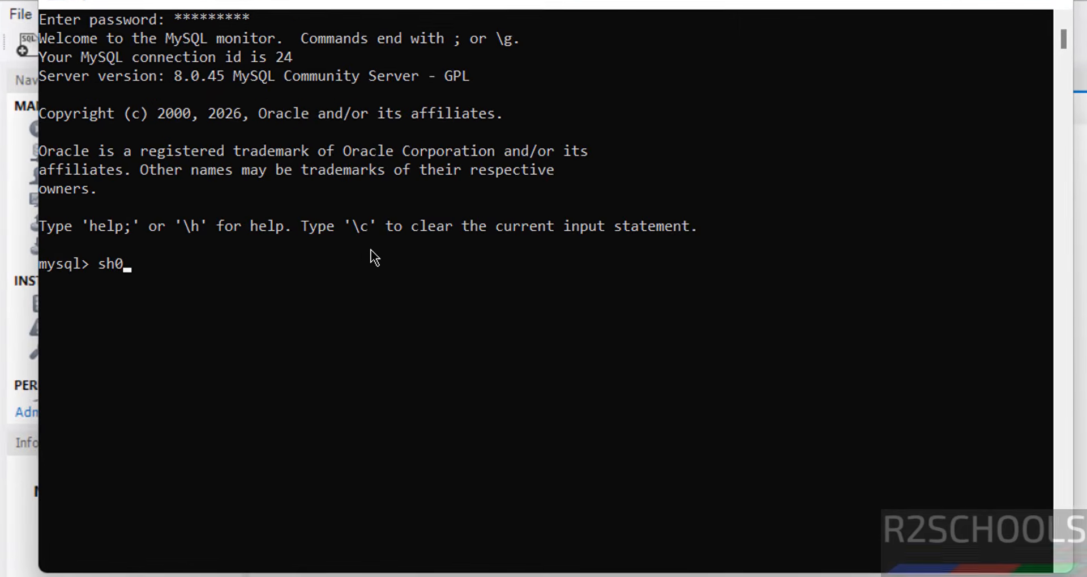
{"action": "type", "text": " databases;"}
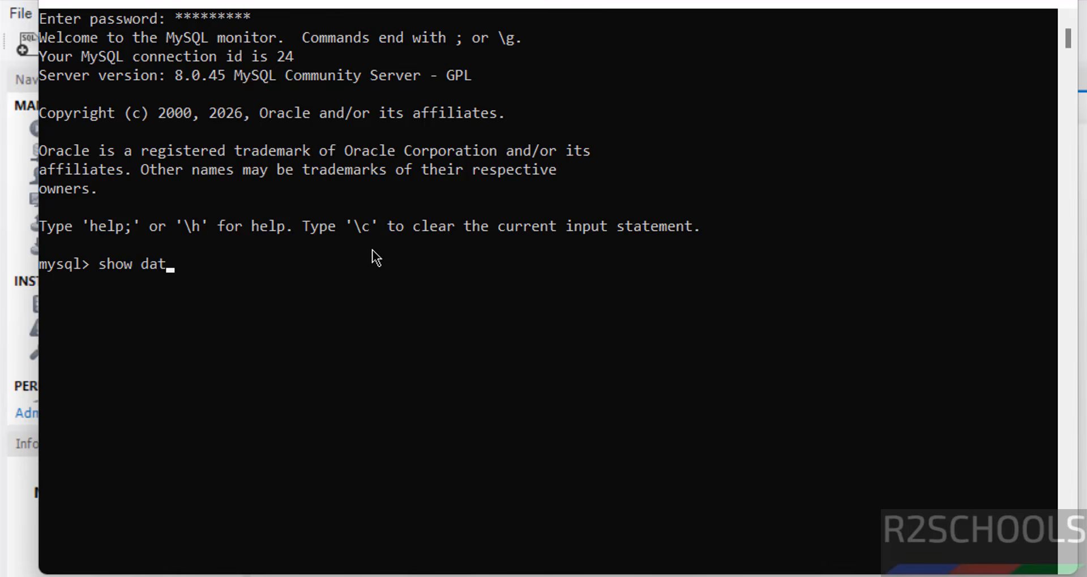
{"action": "key", "text": "Return"}
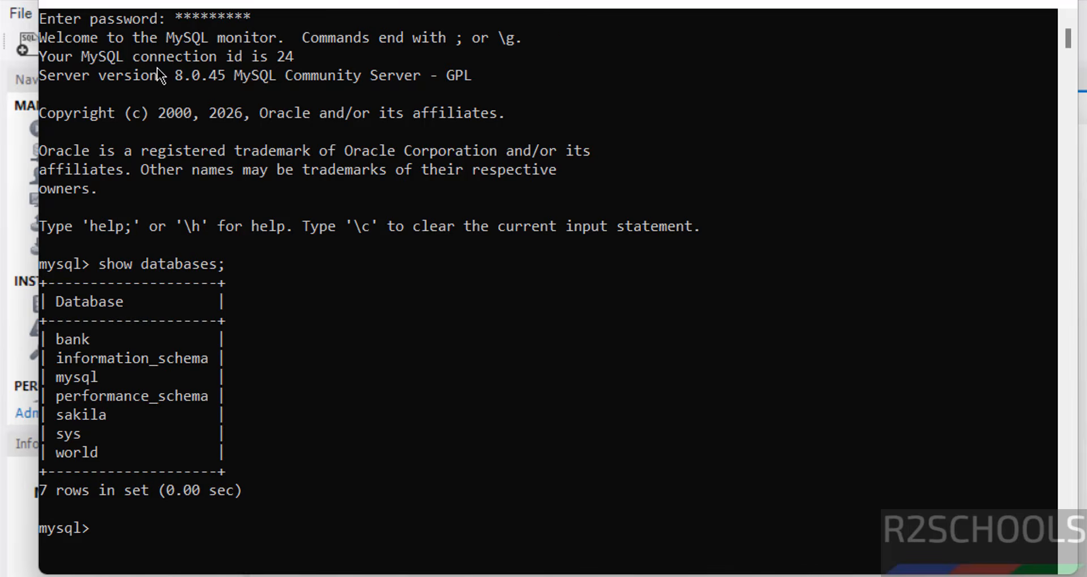
{"action": "left_click_drag", "start_coordinate": [168, 76], "coordinate": [189, 76]}
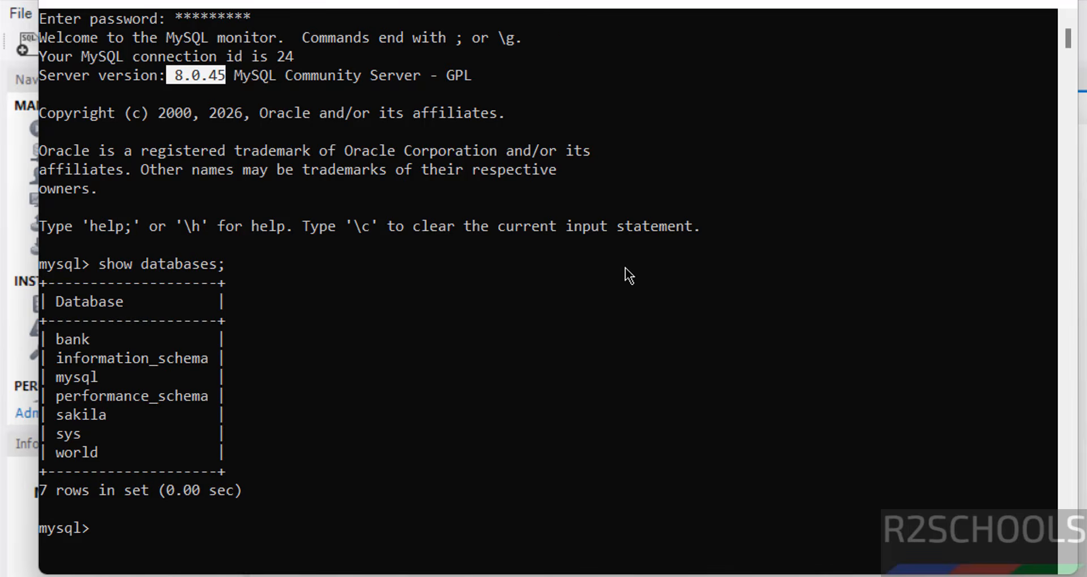
{"action": "type", "text": "select v"}
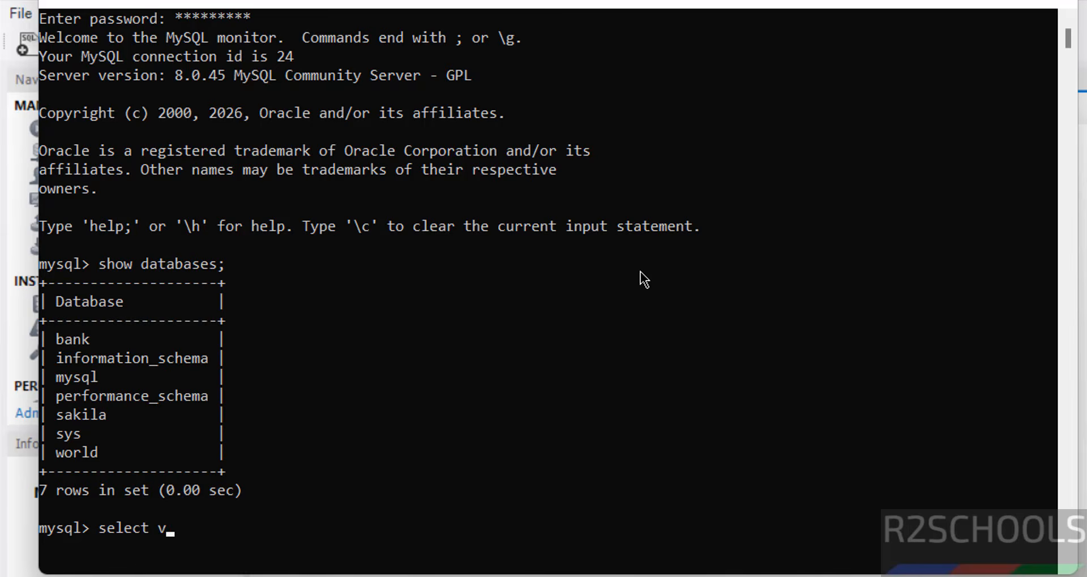
{"action": "type", "text": "ersion();"}
{"action": "key", "text": "Return"}
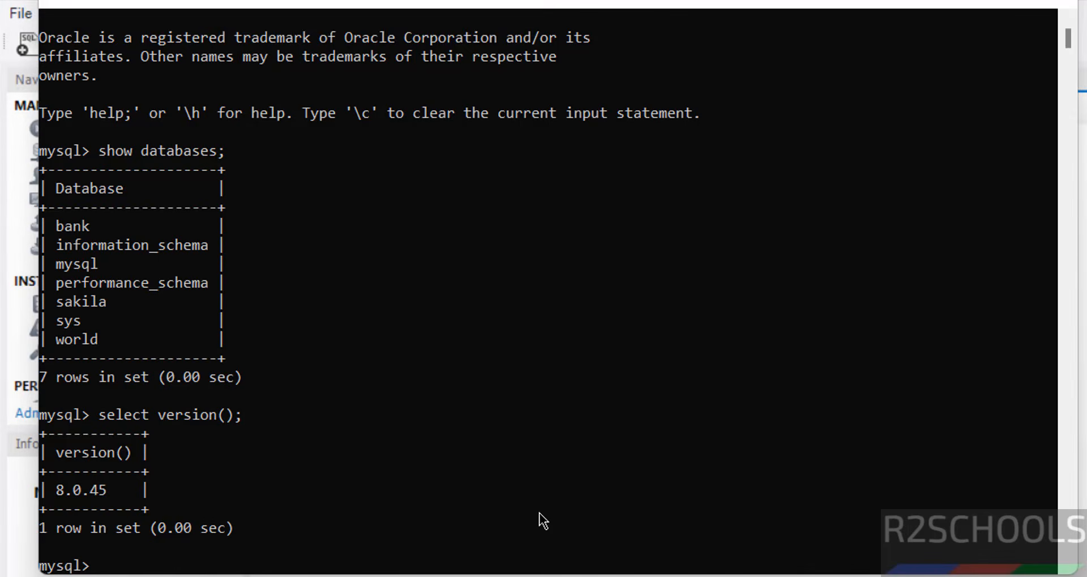
{"action": "key", "text": "super+r"}
Step: Run services.msc from the Run box, correcting a stray extra dot
{"action": "type", "text": "services."}
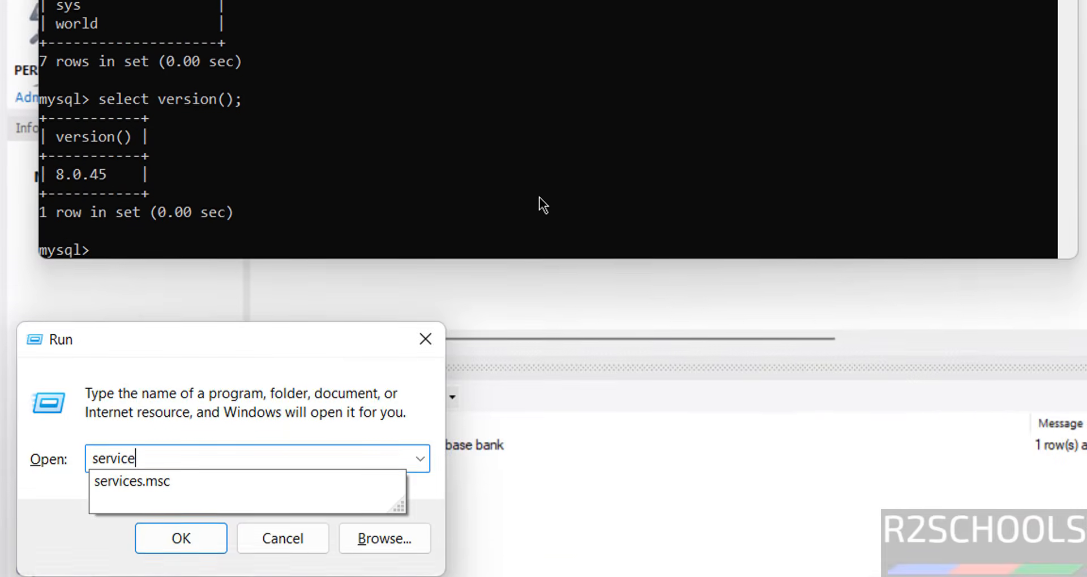
{"action": "type", "text": "."}
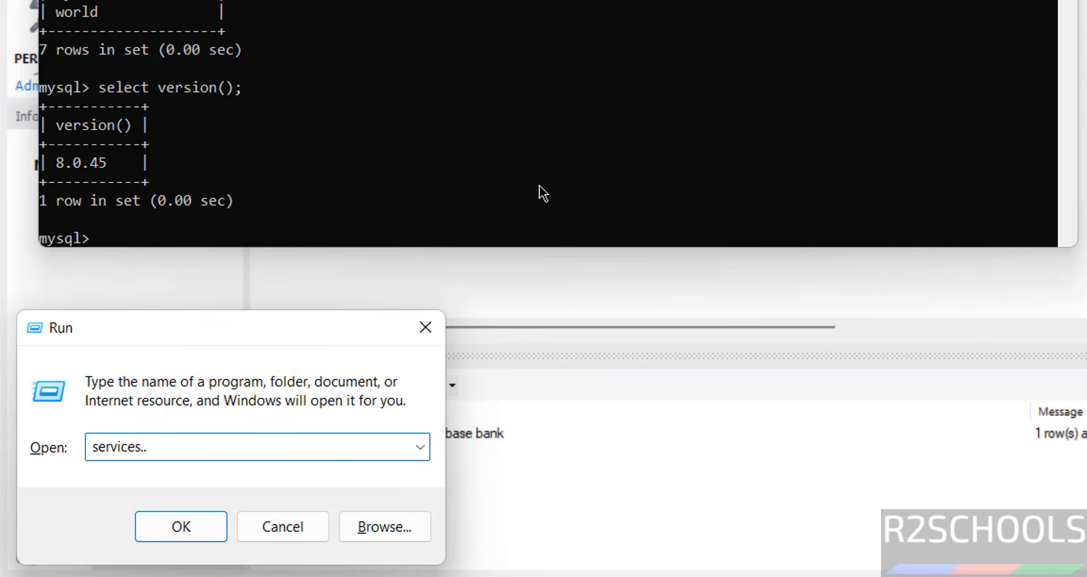
{"action": "type", "text": "msc"}
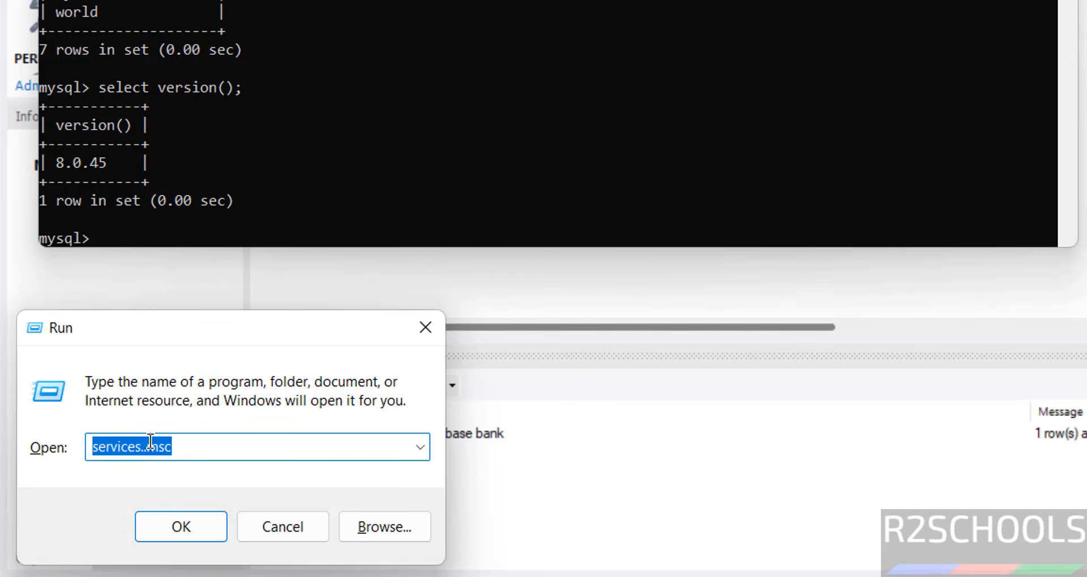
{"action": "left_click", "coordinate": [150, 443]}
{"action": "key", "text": "BackSpace"}
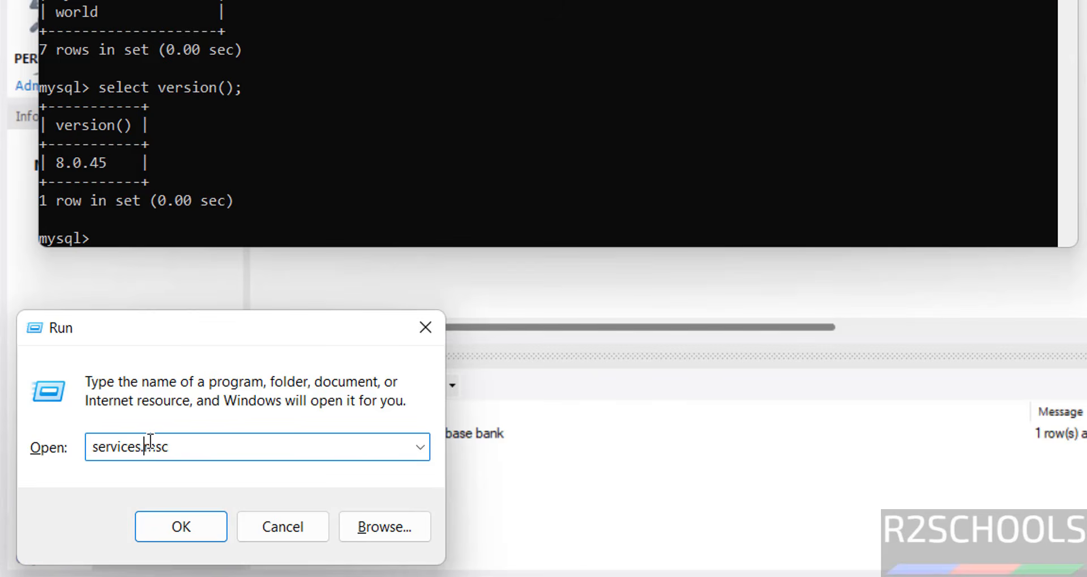
{"action": "key", "text": "Return"}
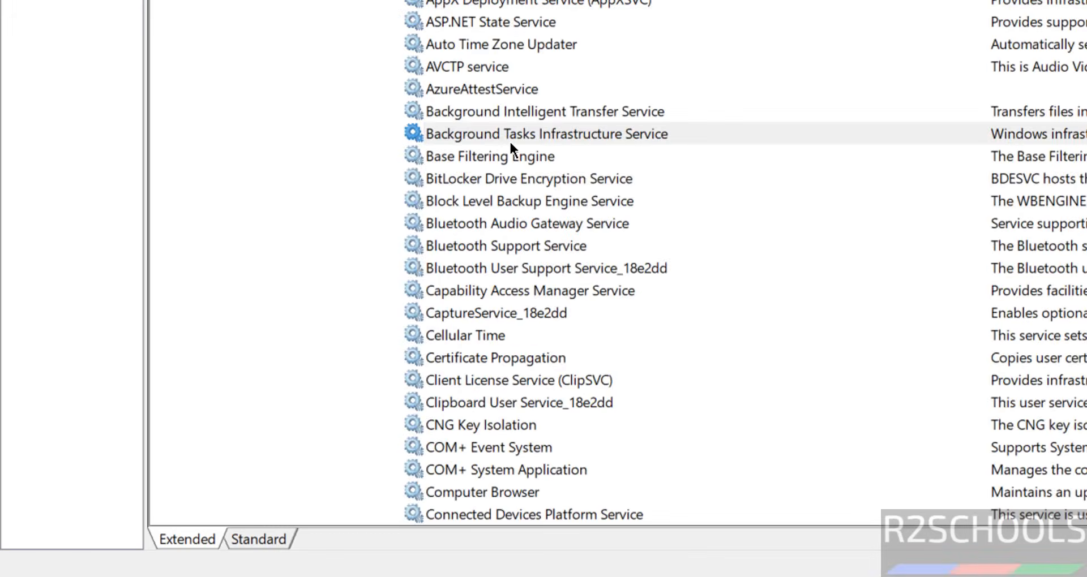
Step: Select MySQL8045, confirm it is Running with Automatic startup, and view its actions
{"action": "scroll", "coordinate": [510, 141], "scroll_direction": "down", "scroll_amount": 20}
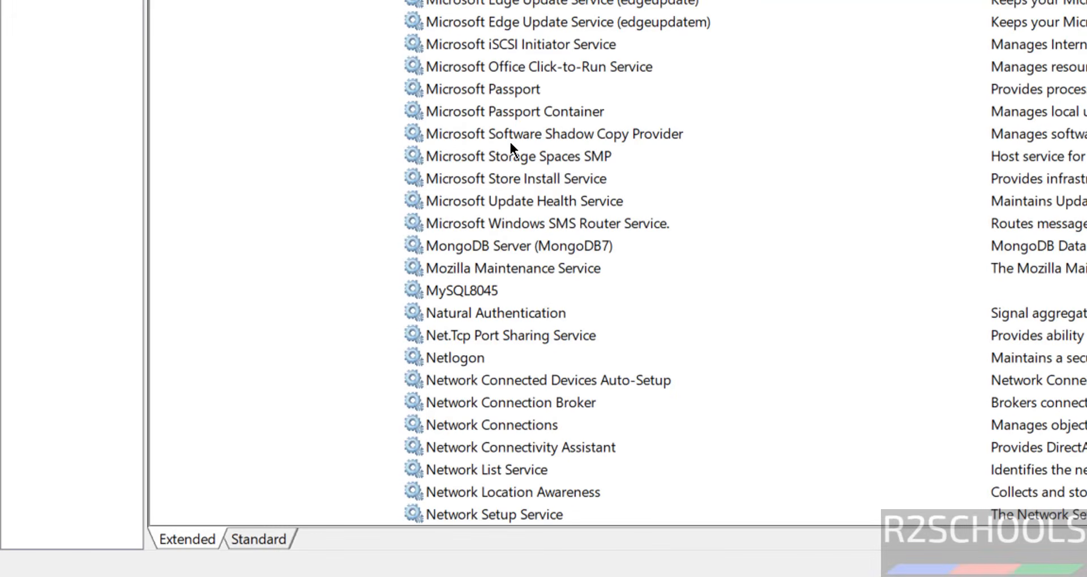
{"action": "left_click", "coordinate": [474, 289]}
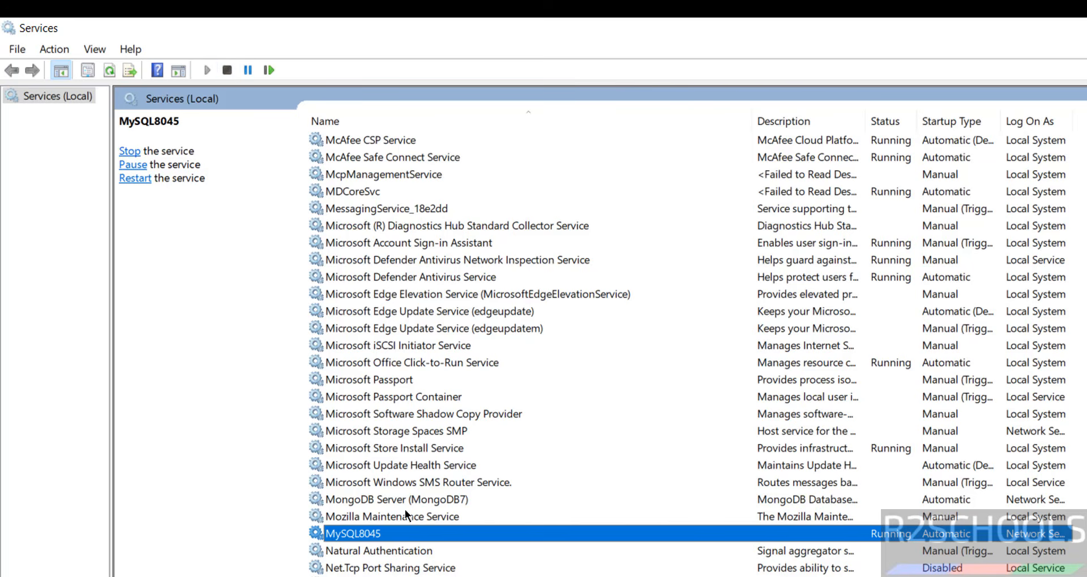
{"action": "right_click", "coordinate": [367, 536]}
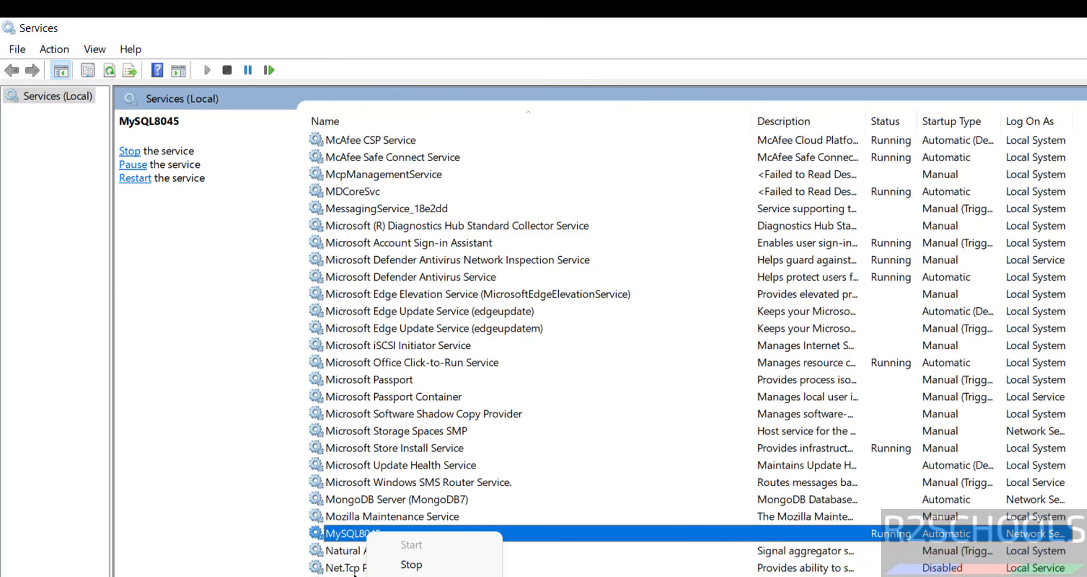
{"action": "left_click", "coordinate": [152, 291]}
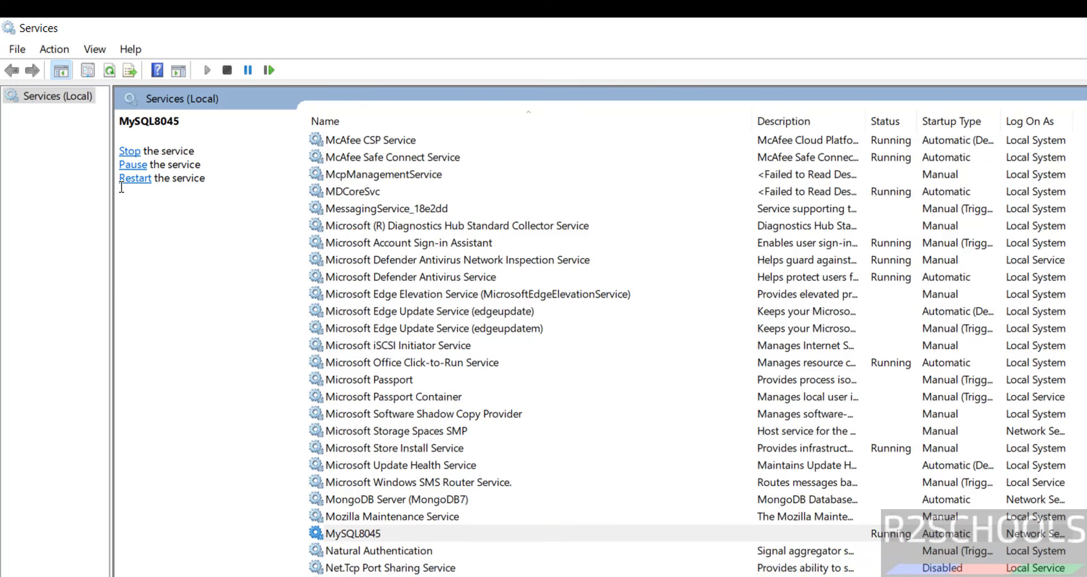